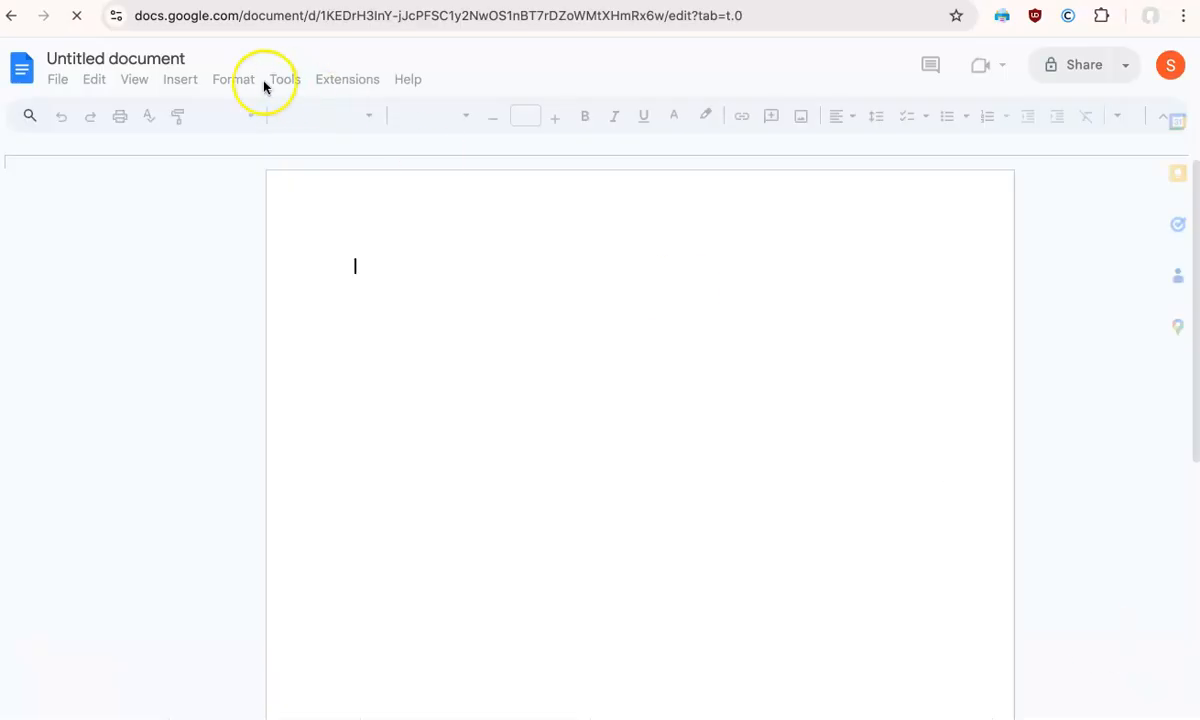
- Rename the untitled document as One_Students_Story and return to the document body
{"action": "left_click", "coordinate": [147, 56]}
{"action": "type", "text": "Oen"}
{"action": "key", "text": "BackSpace"}
{"action": "key", "text": "BackSpace"}
{"action": "type", "text": "ne_Students_Story"}
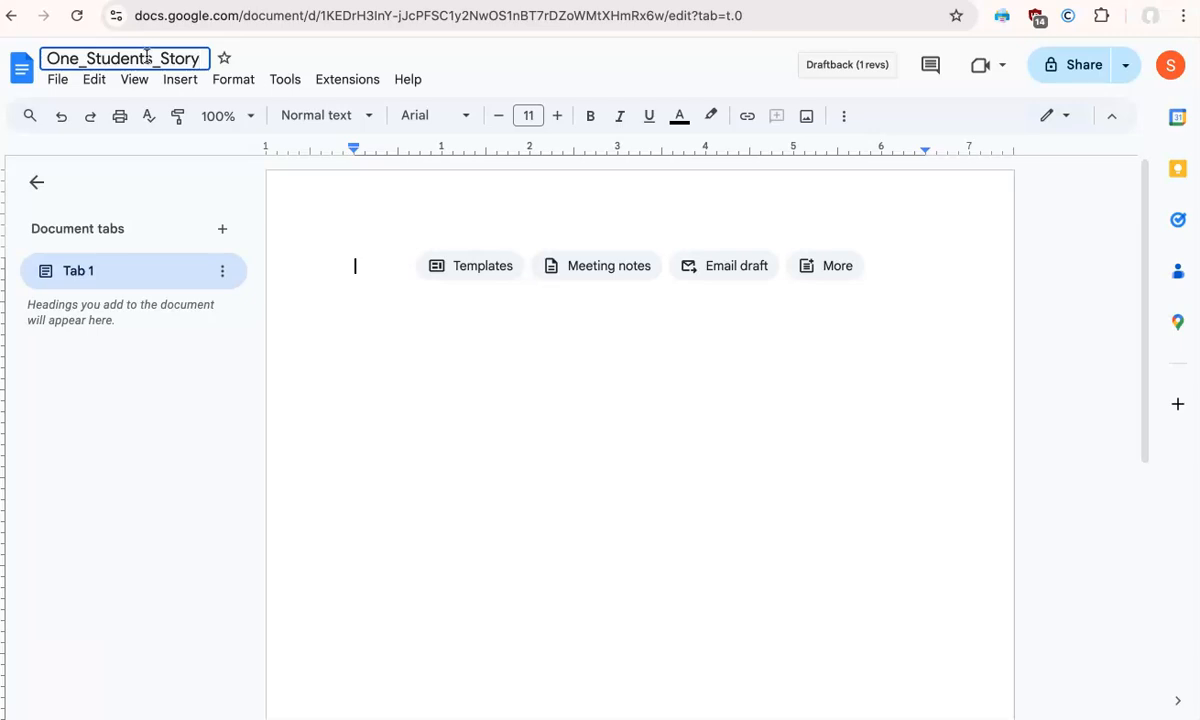
{"action": "left_click", "coordinate": [487, 338]}
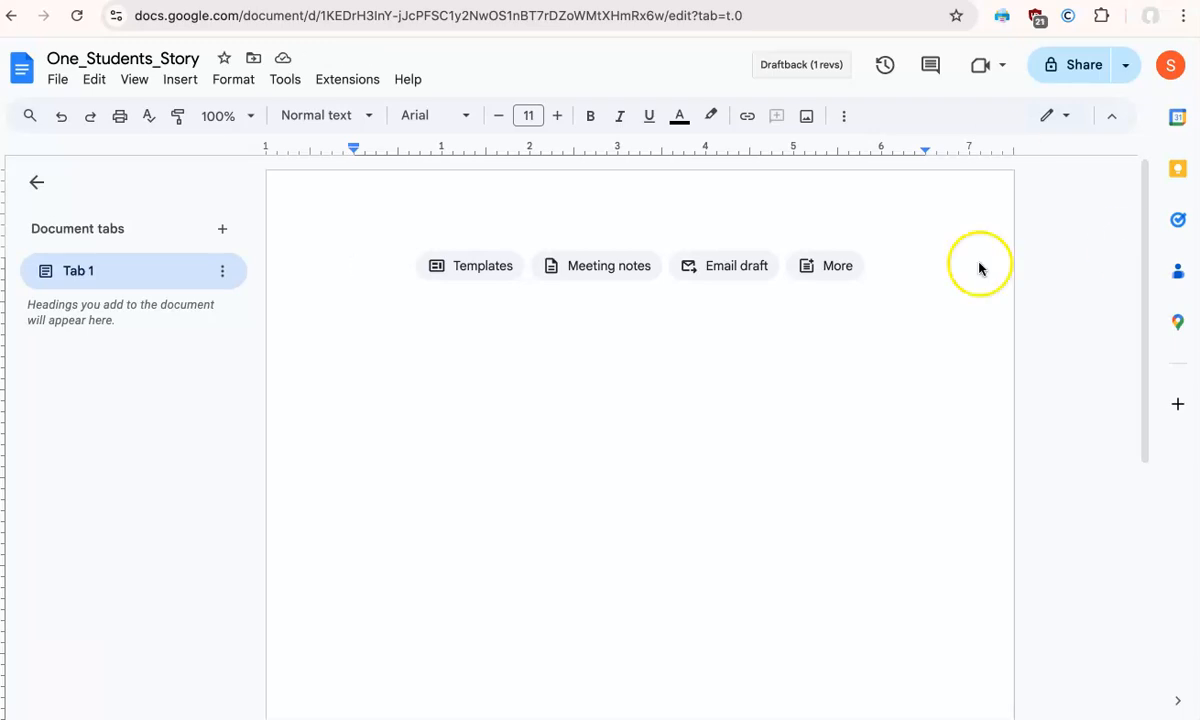
- Enter a four-line heading with "First Last", the professor's title and name, "ICC 110" and "6 January 2025"
{"action": "type", "text": "Firs"}
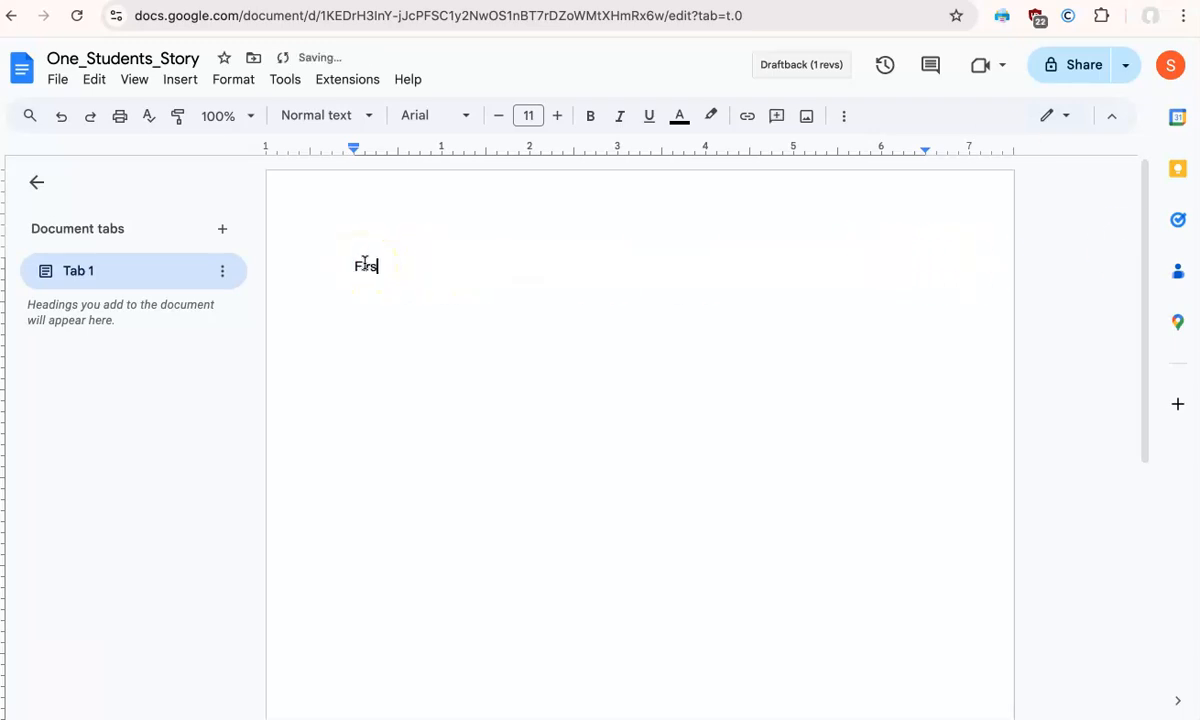
{"action": "type", "text": "t Last"}
{"action": "key", "text": "Return"}
{"action": "type", "text": "Professor Dinkins"}
{"action": "key", "text": "Return"}
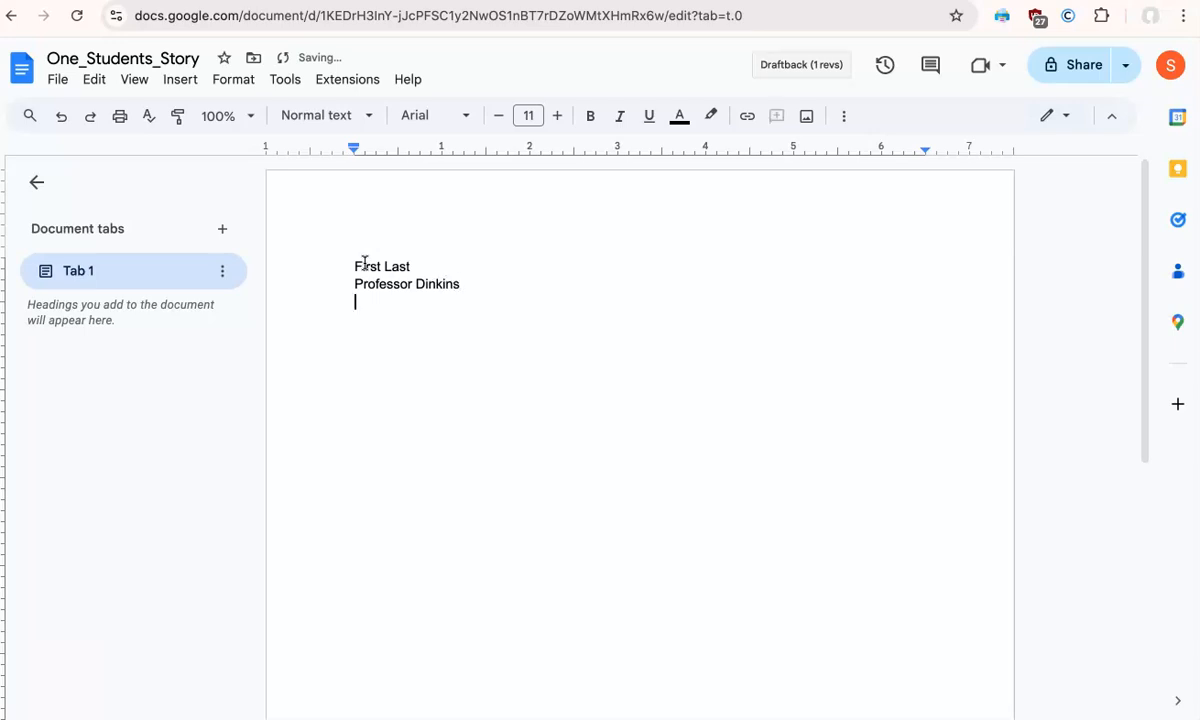
{"action": "type", "text": "ICC 110"}
{"action": "key", "text": "Return"}
{"action": "type", "text": "6 January 2025"}
{"action": "key", "text": "Return"}
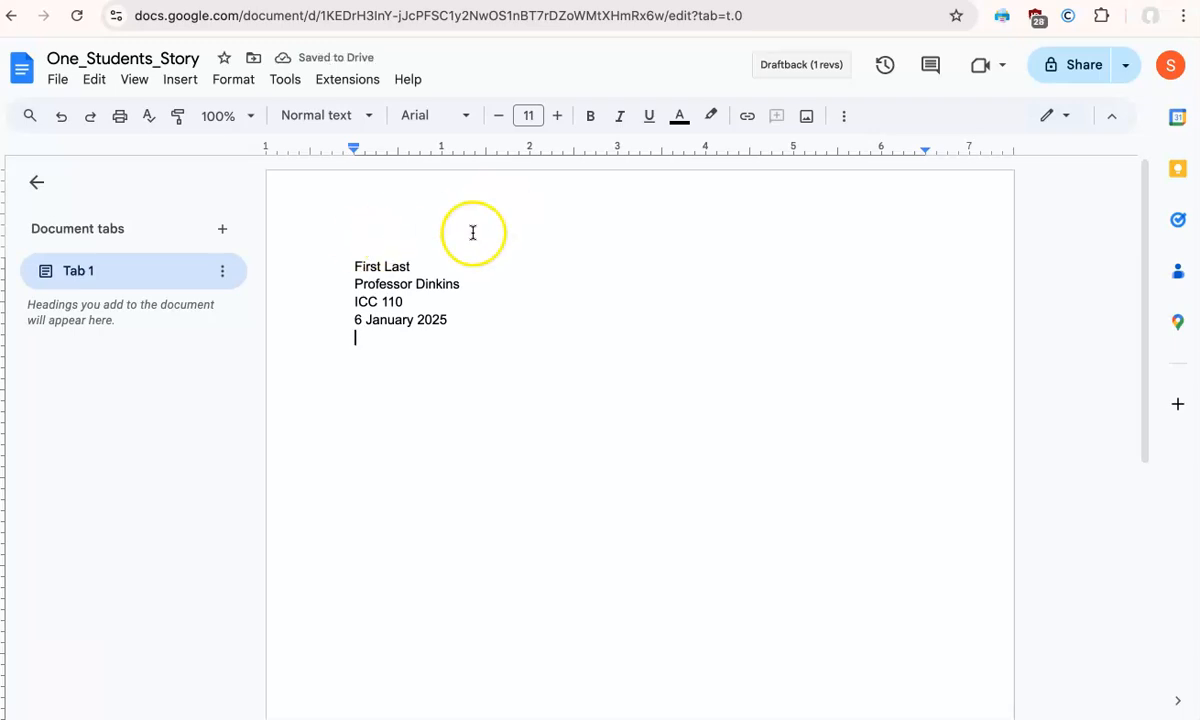
{"action": "left_click", "coordinate": [398, 321]}
{"action": "double_click", "coordinate": [398, 321]}
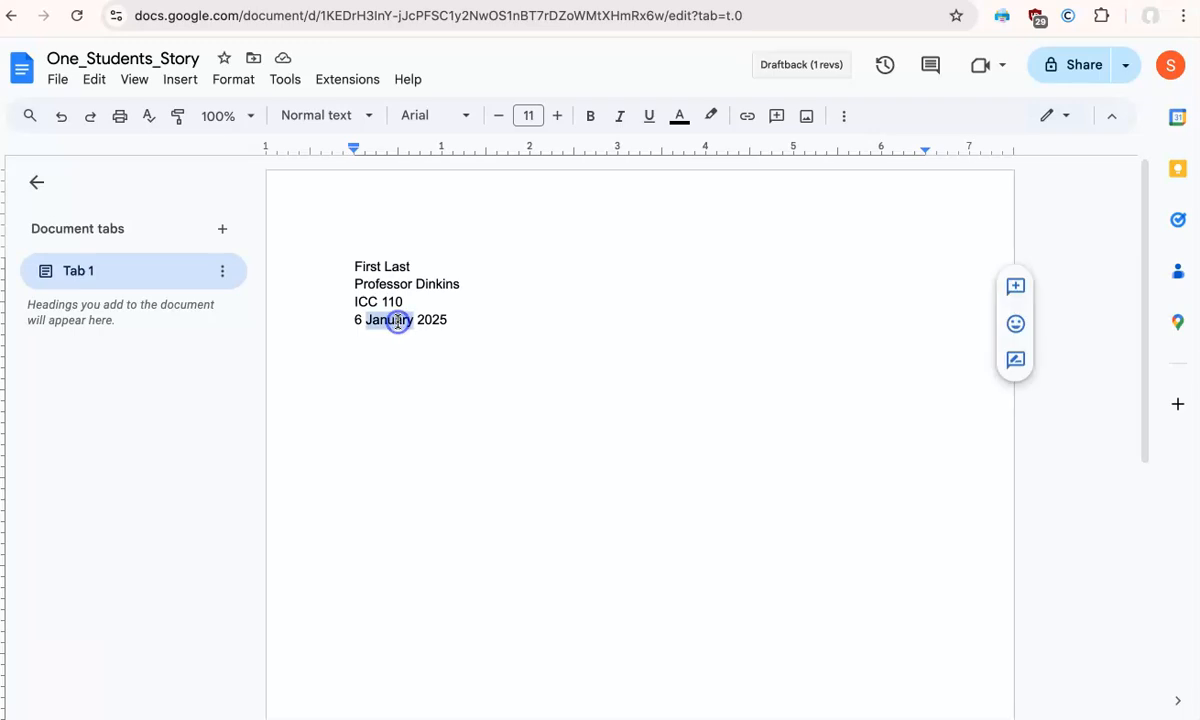
{"action": "double_click", "coordinate": [437, 321]}
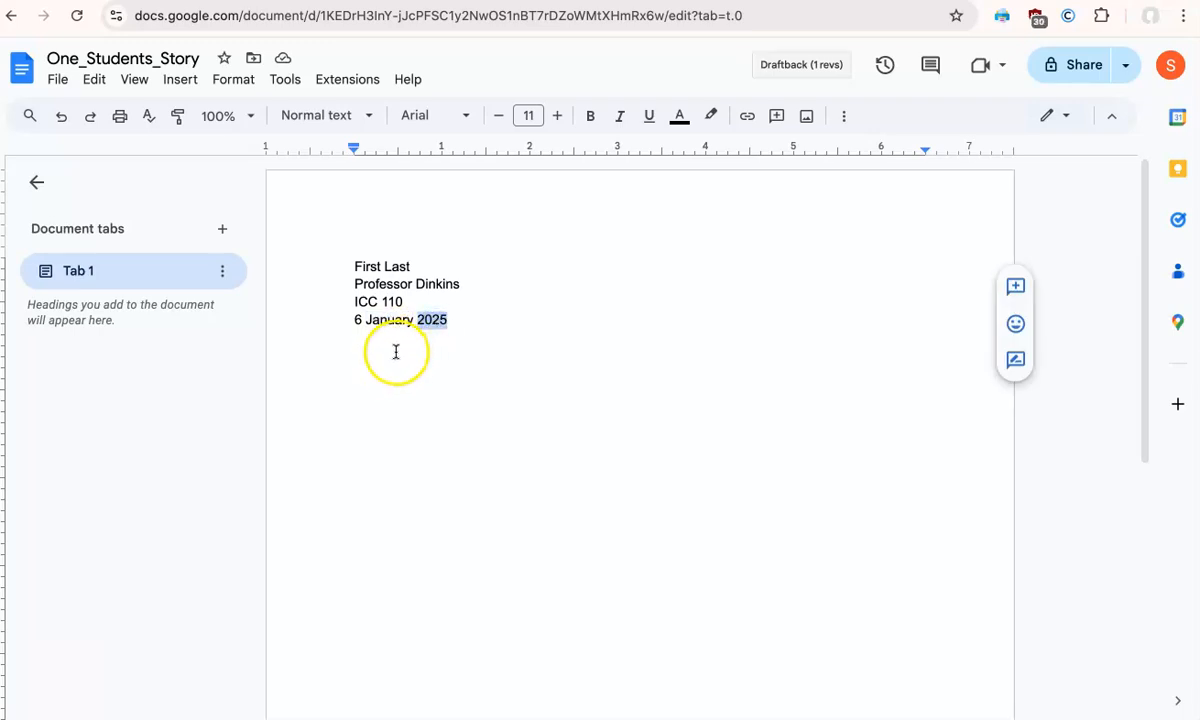
- Add an indented paragraph reading "Start writing here..." one blank line below the date
{"action": "left_click", "coordinate": [396, 350]}
{"action": "key", "text": "Tab"}
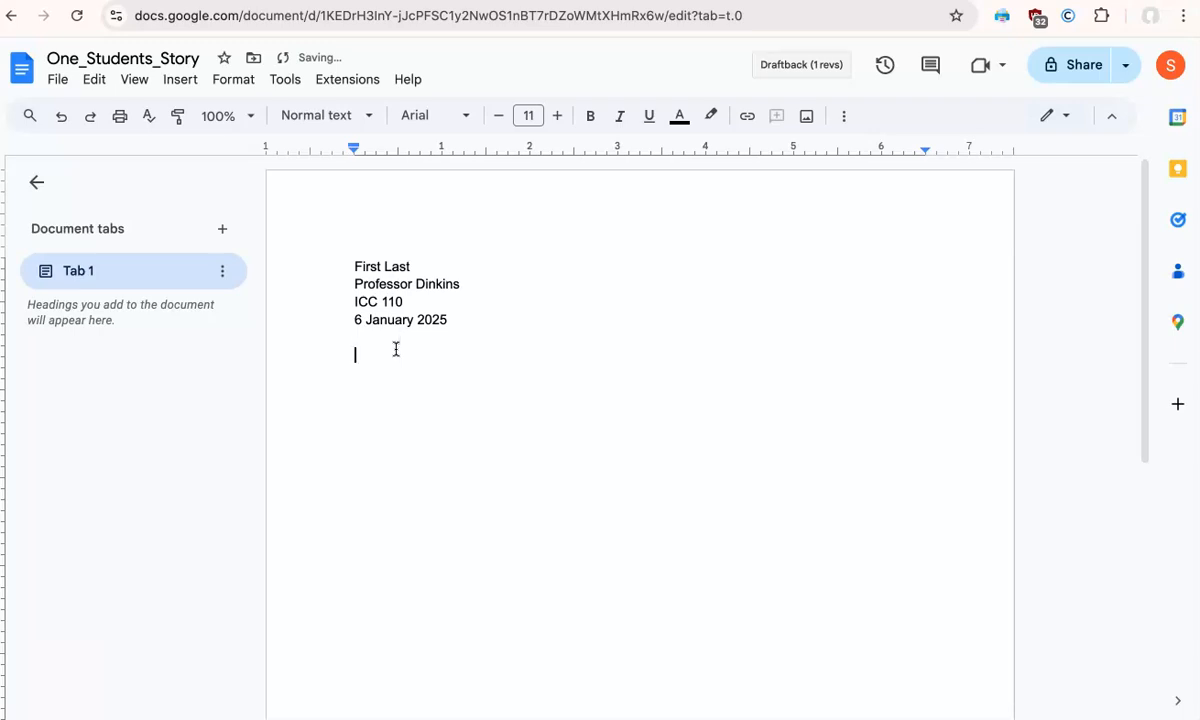
{"action": "type", "text": "Start writing here..."}
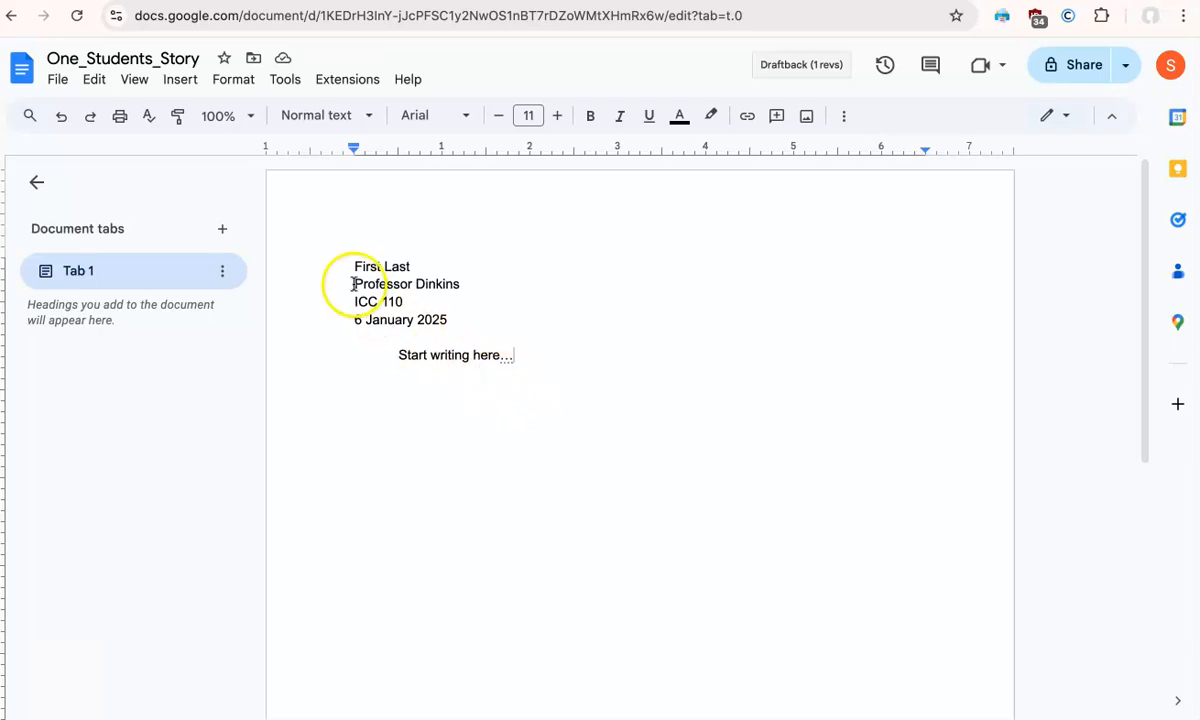
- Format the heading and the placeholder paragraph in Times New Roman at size 12
{"action": "left_click_drag", "start_coordinate": [522, 356], "coordinate": [305, 240]}
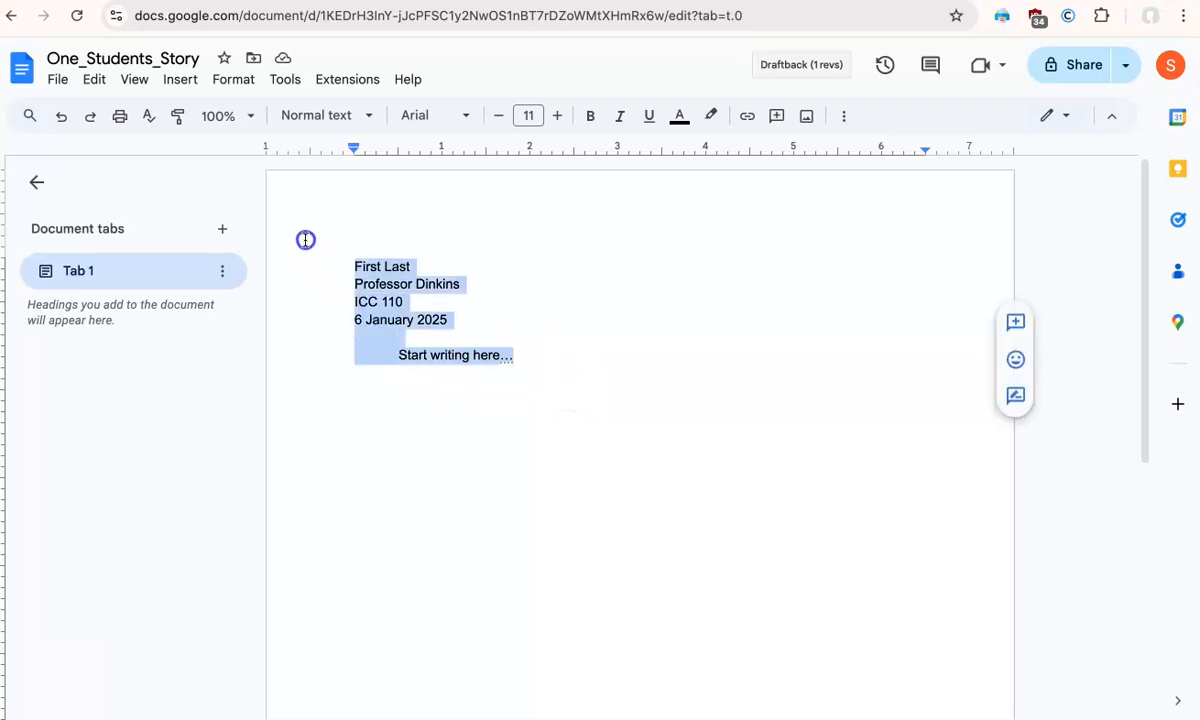
{"action": "left_click", "coordinate": [557, 115]}
{"action": "left_click", "coordinate": [464, 116]}
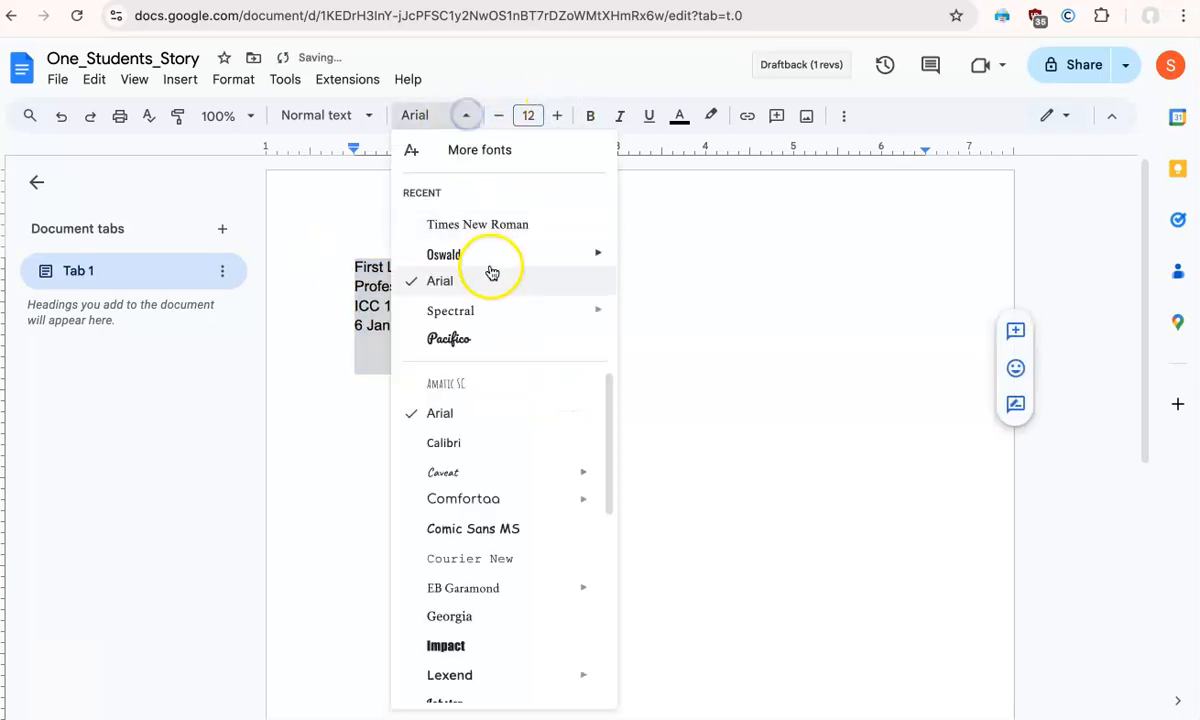
{"action": "left_click", "coordinate": [487, 226]}
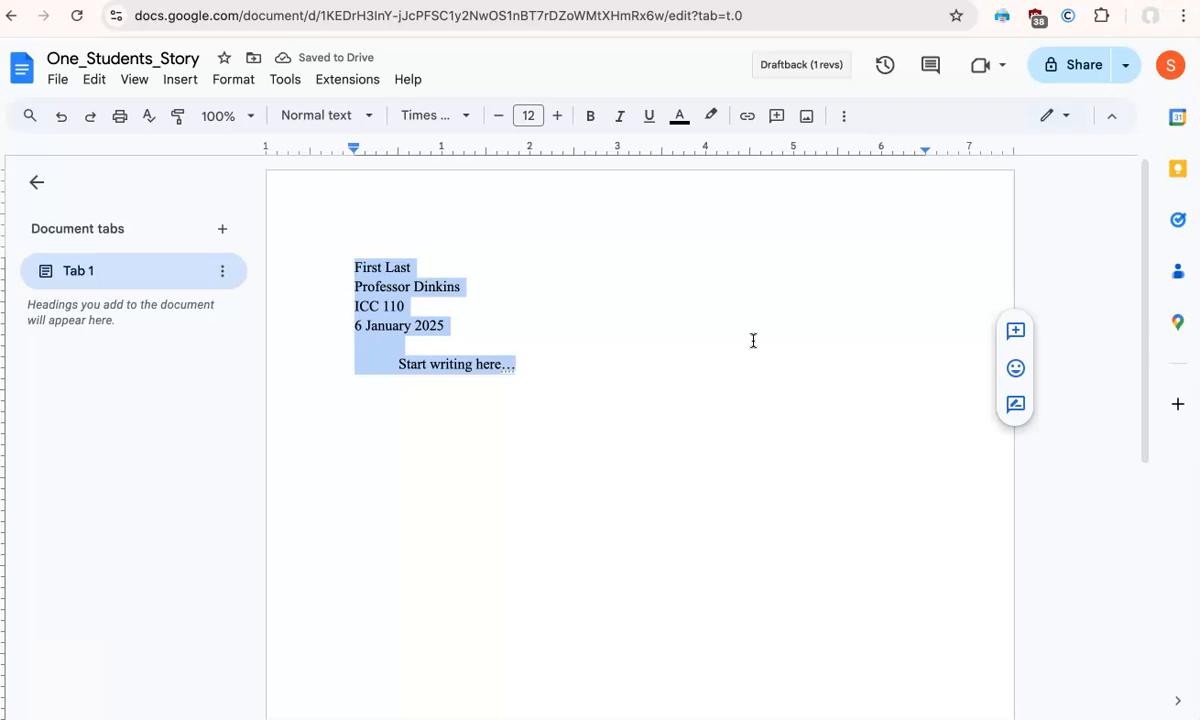
- Set the line spacing of the heading and the placeholder paragraph to double
{"action": "left_click", "coordinate": [846, 116]}
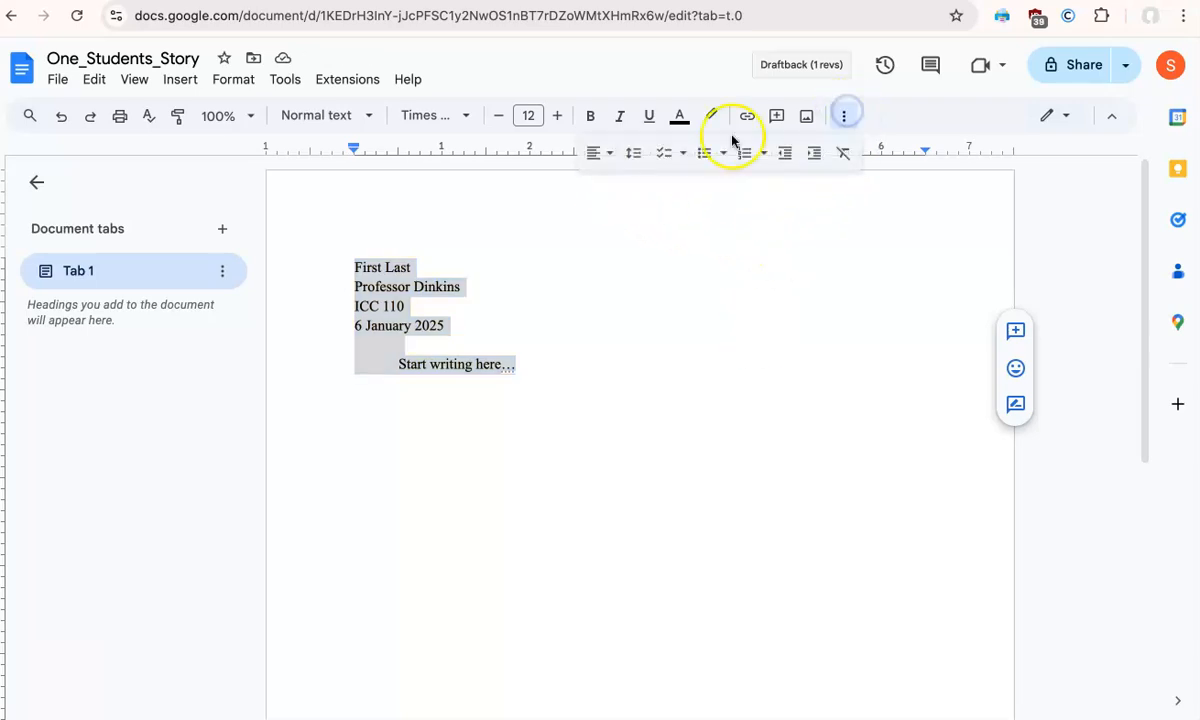
{"action": "left_click", "coordinate": [637, 160]}
{"action": "left_click", "coordinate": [646, 273]}
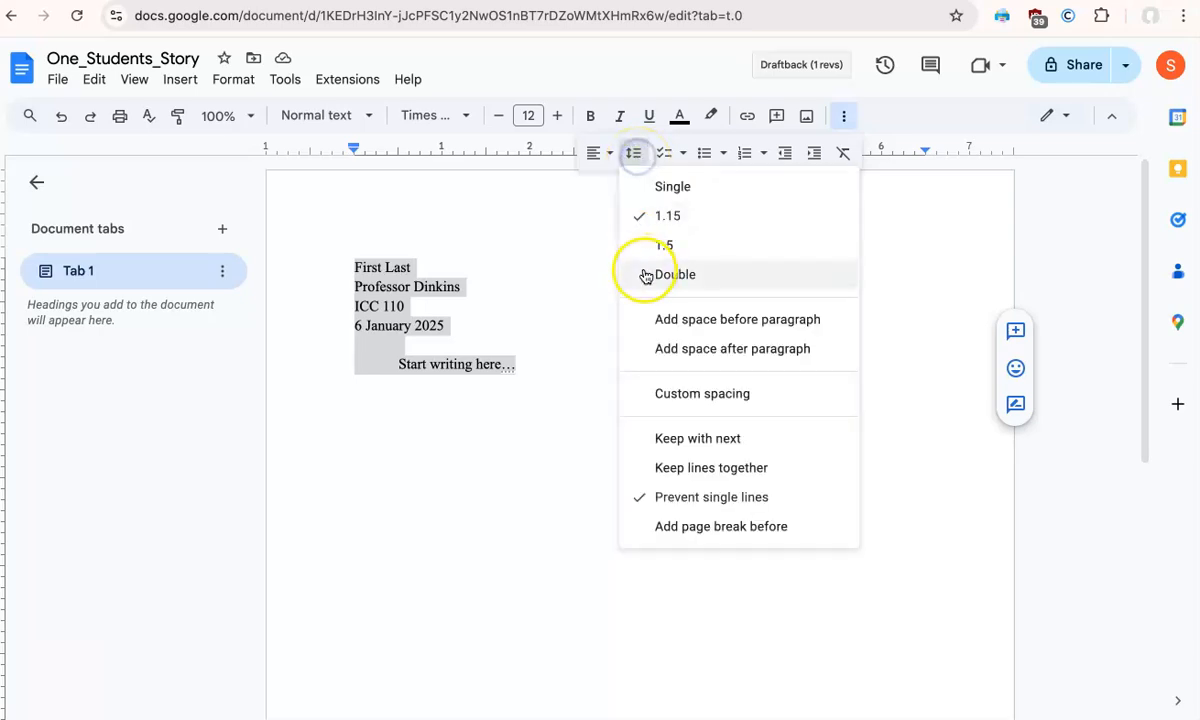
{"action": "left_click", "coordinate": [351, 268]}
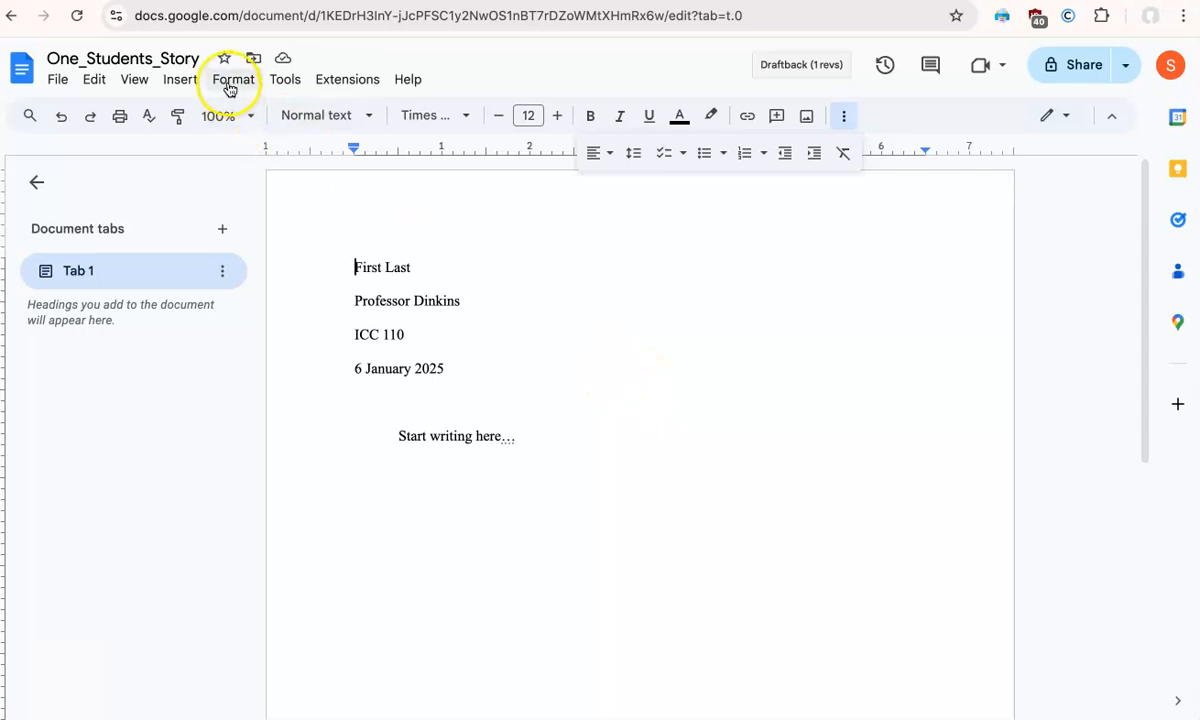
- Insert page numbers at the upper right of every page, with "Last" and a space before the number
{"action": "left_click", "coordinate": [198, 84]}
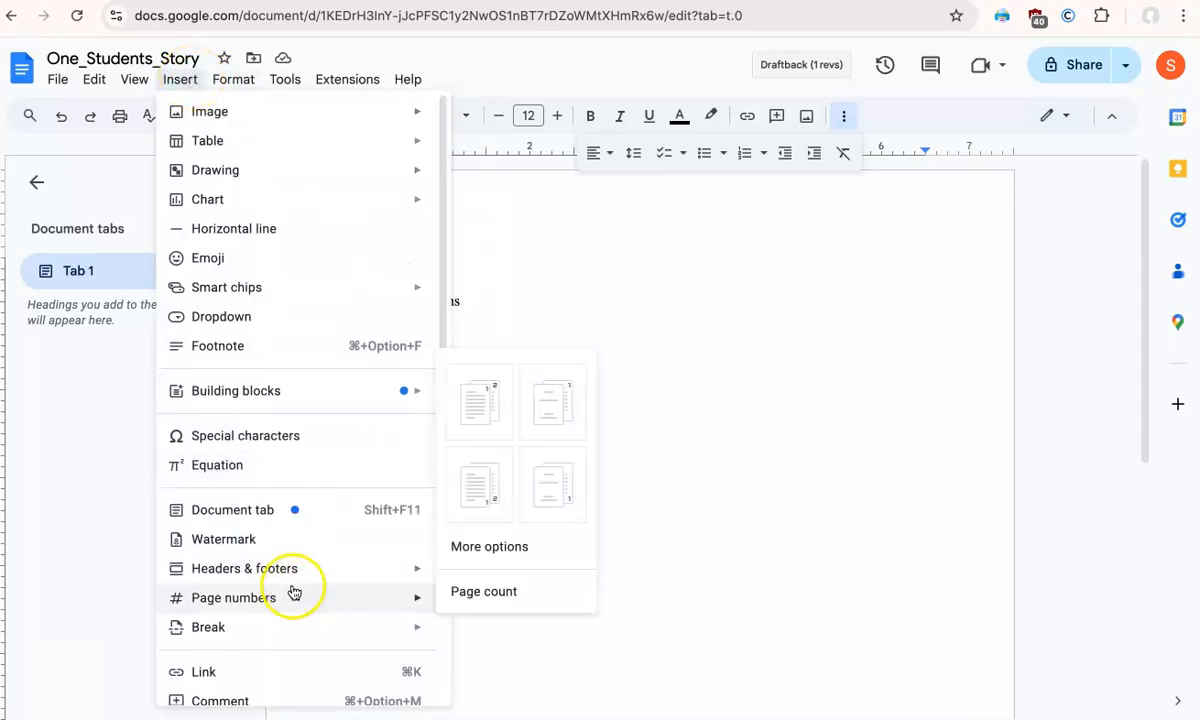
{"action": "mouse_move", "coordinate": [288, 575]}
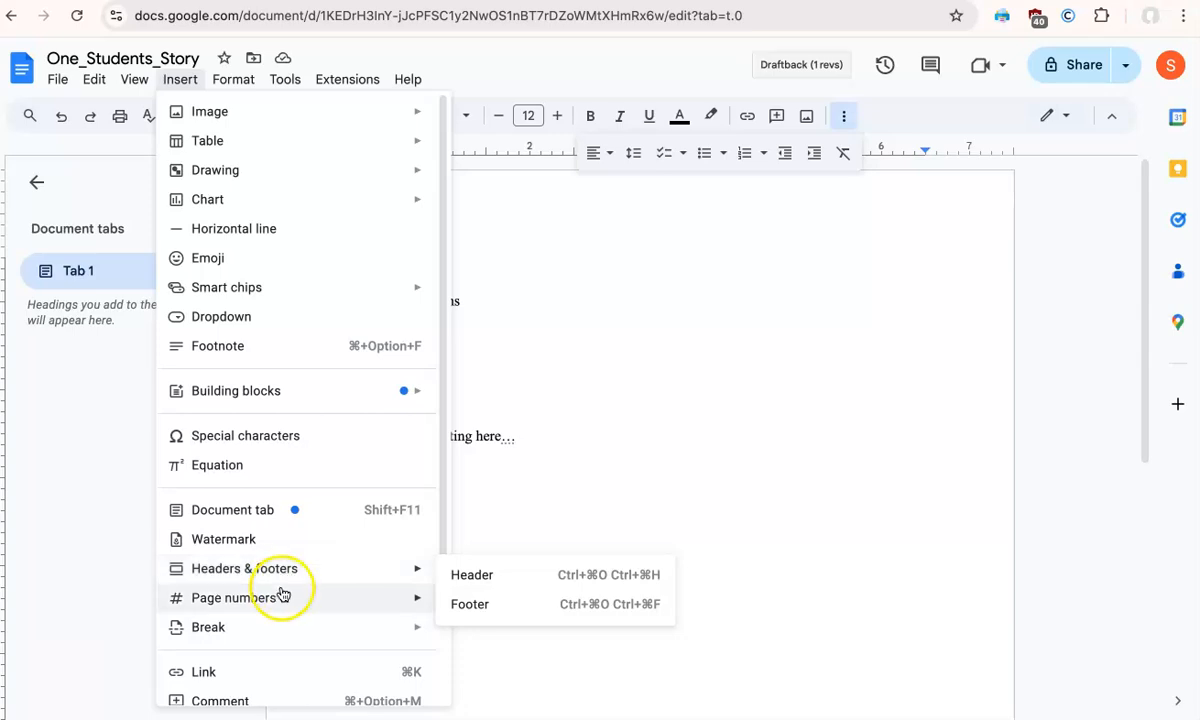
{"action": "mouse_move", "coordinate": [278, 600]}
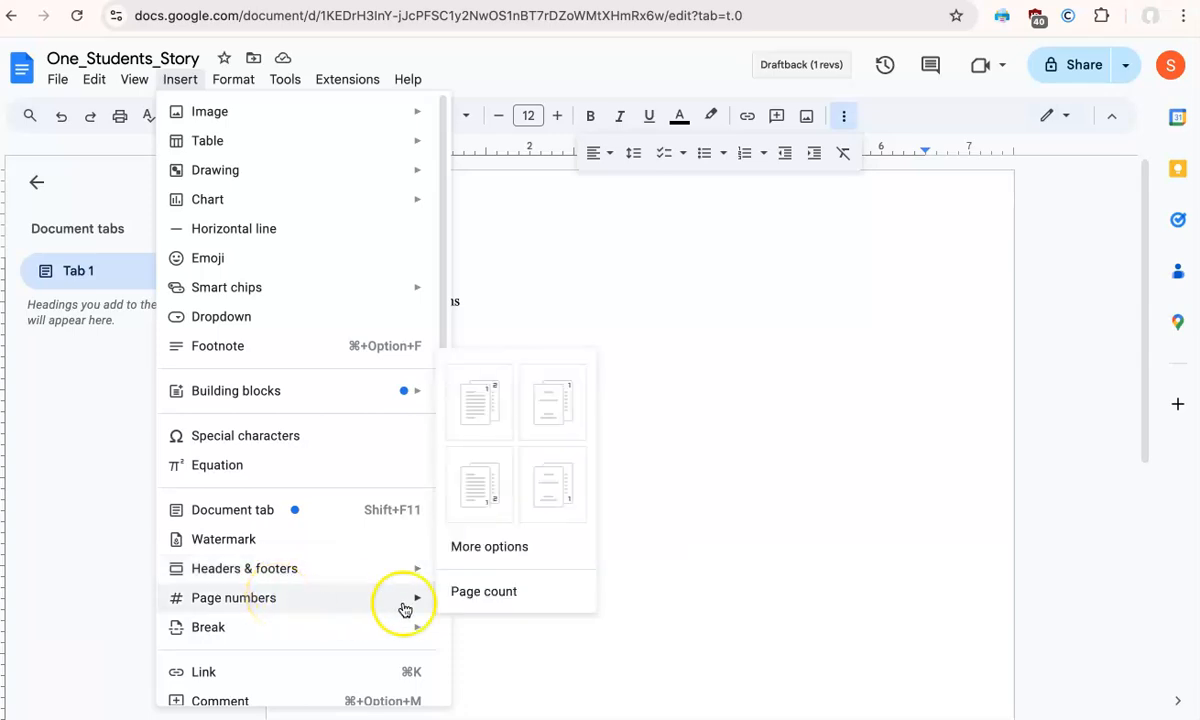
{"action": "left_click", "coordinate": [479, 398]}
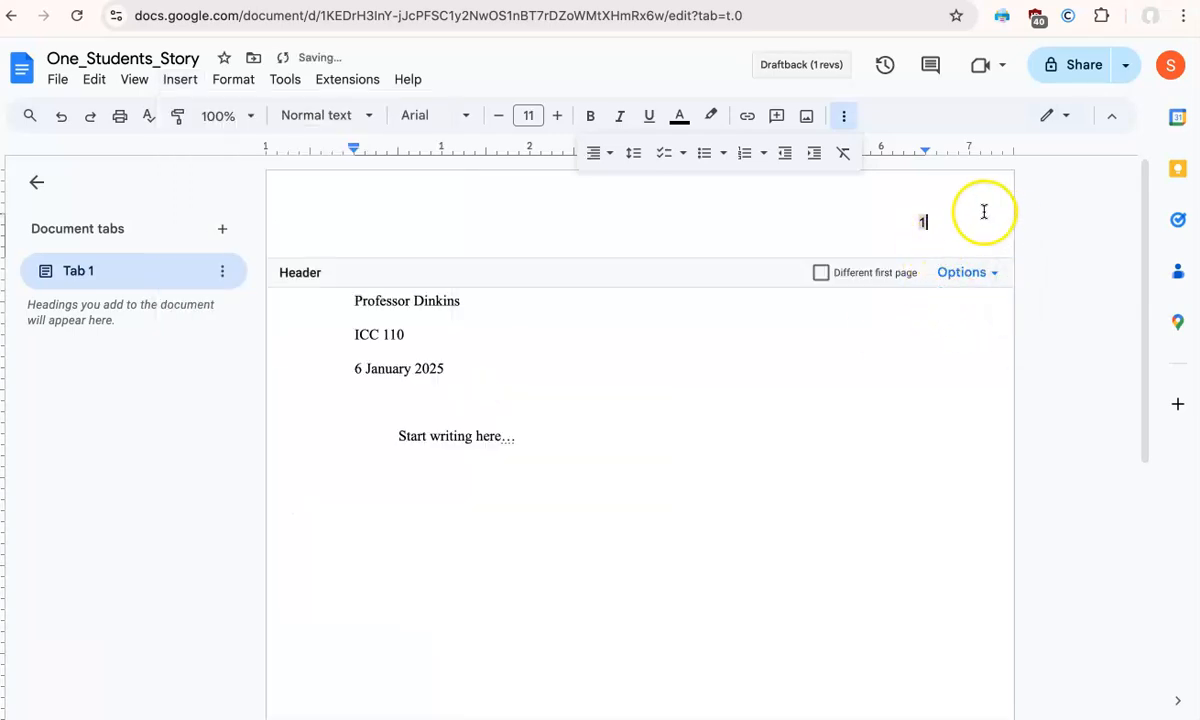
{"action": "left_click", "coordinate": [885, 220]}
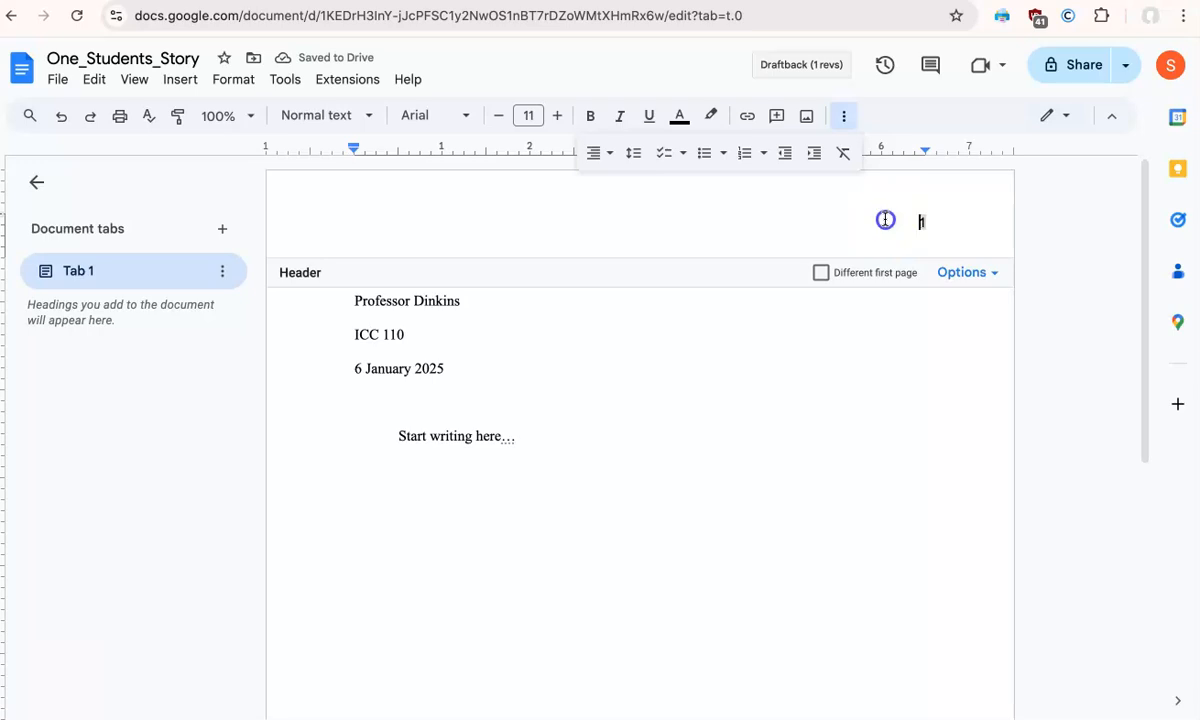
{"action": "type", "text": "Last"}
- Format the header text "Last 1" in Times New Roman at size 12 and return to the document body
{"action": "left_click", "coordinate": [943, 221]}
{"action": "left_click_drag", "start_coordinate": [947, 221], "coordinate": [829, 219]}
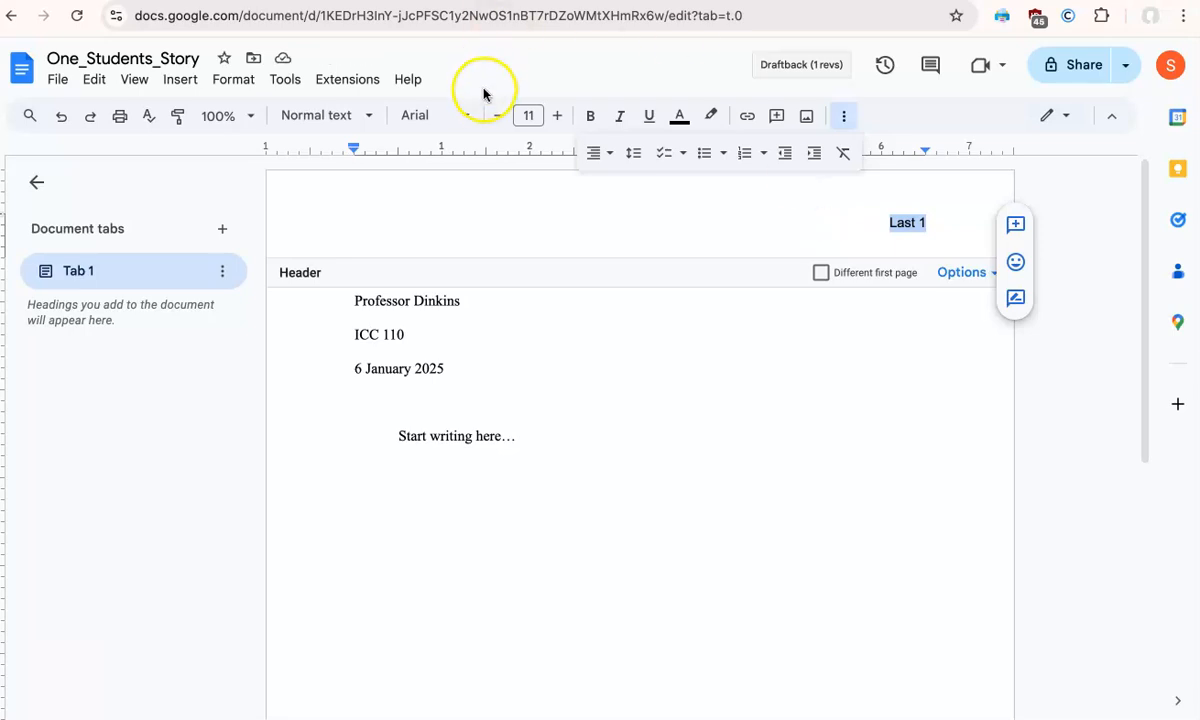
{"action": "left_click", "coordinate": [461, 115]}
{"action": "left_click", "coordinate": [463, 221]}
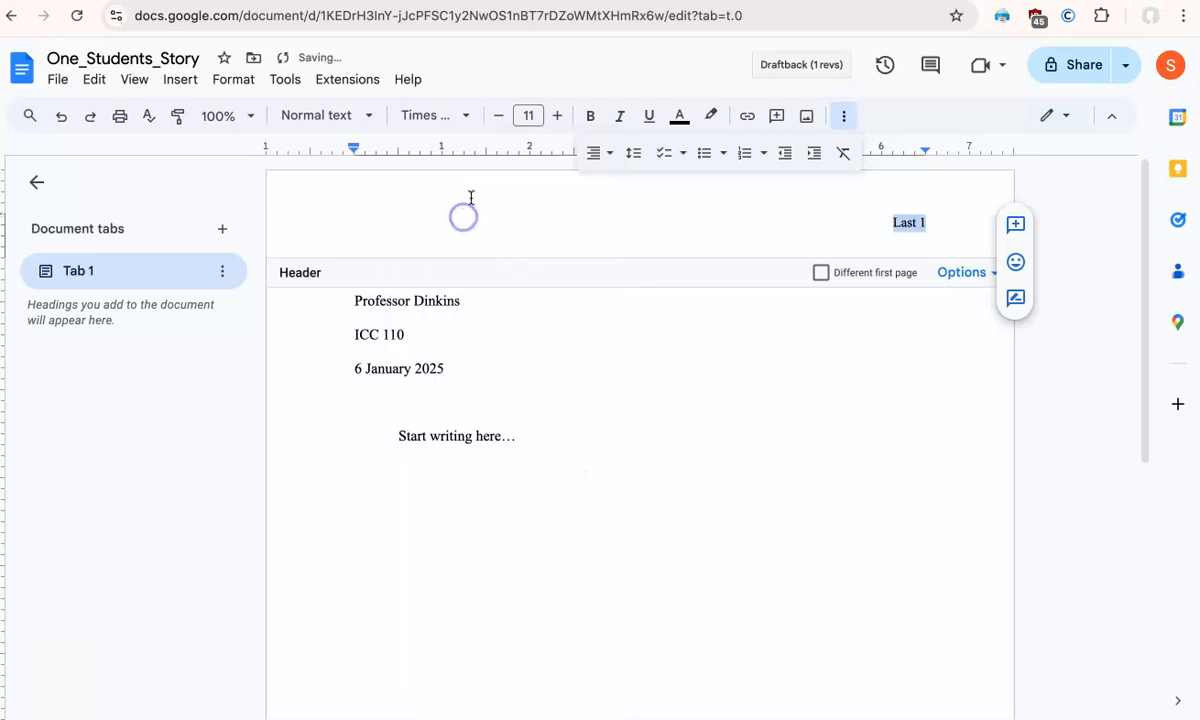
{"action": "left_click", "coordinate": [557, 115]}
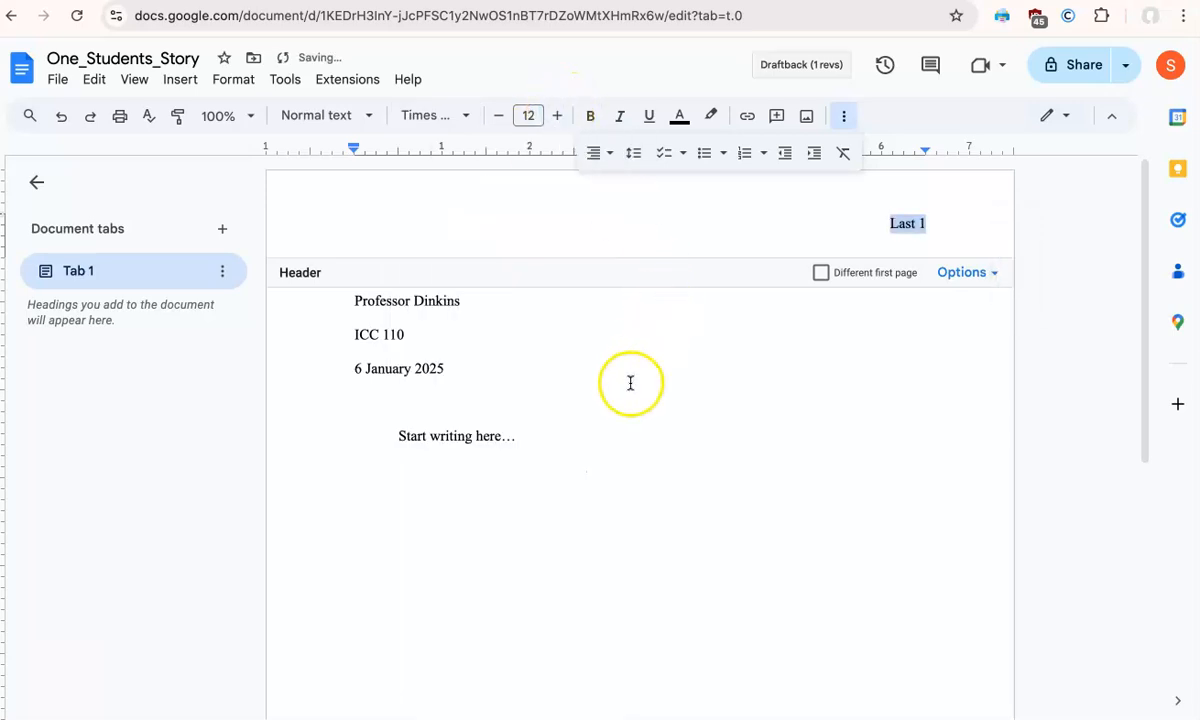
{"action": "left_click", "coordinate": [643, 439]}
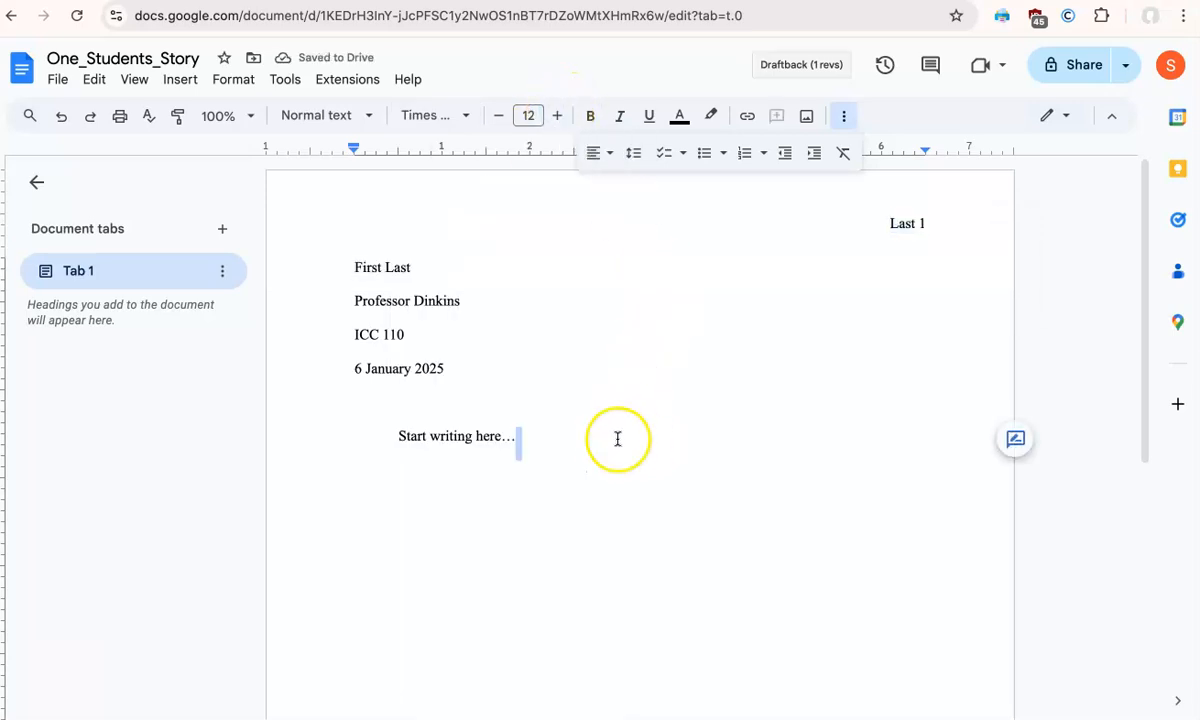
{"action": "left_click", "coordinate": [608, 439]}
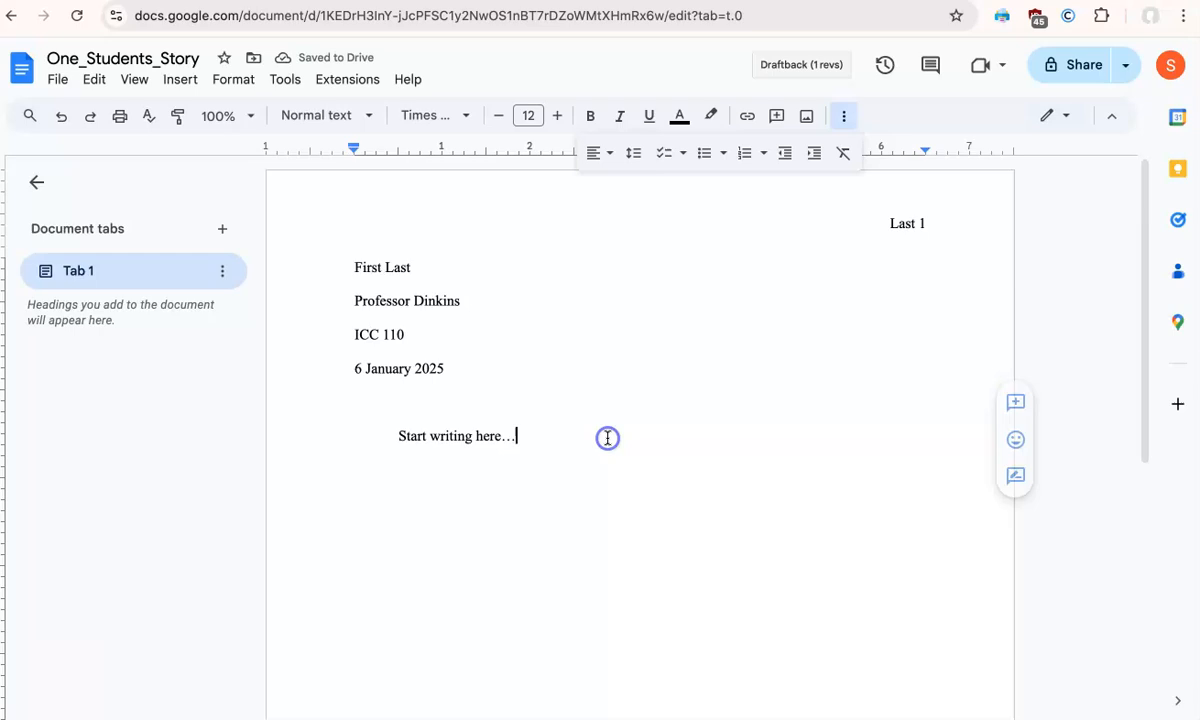
{"action": "left_click", "coordinate": [844, 117]}
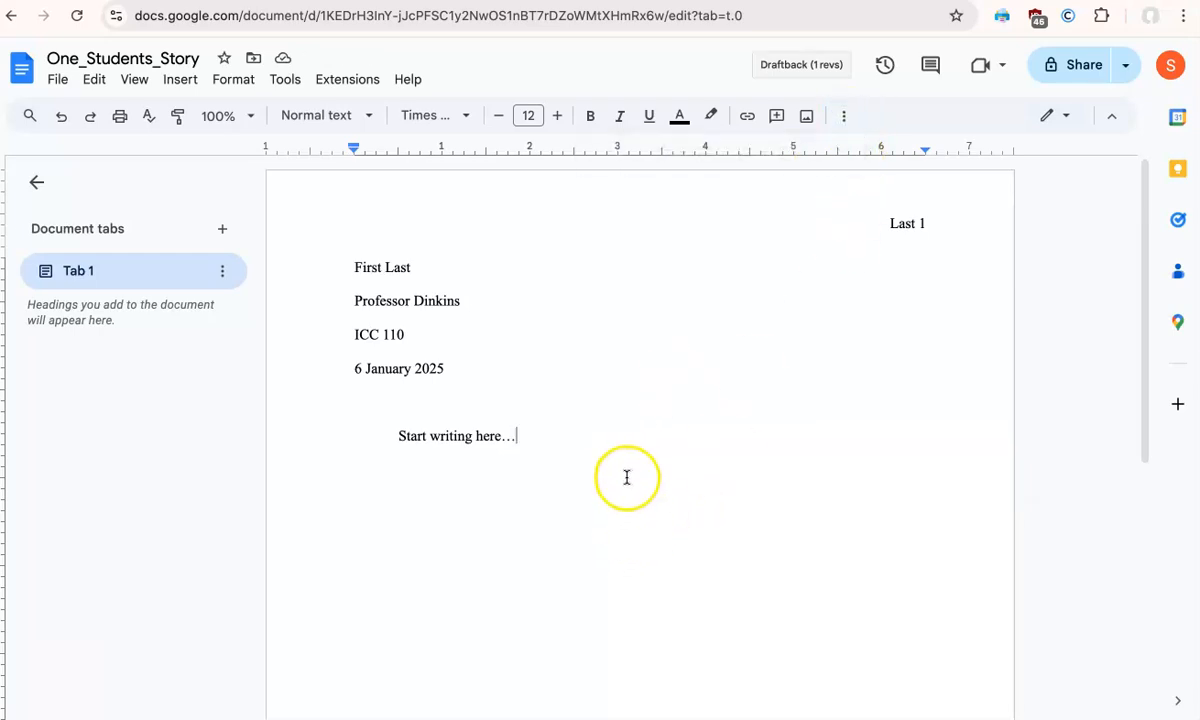
- Switch to Microsoft Word, create a blank document and dismiss the Office Update notice
{"action": "mouse_move", "coordinate": [966, 717]}
{"action": "left_click", "coordinate": [882, 705]}
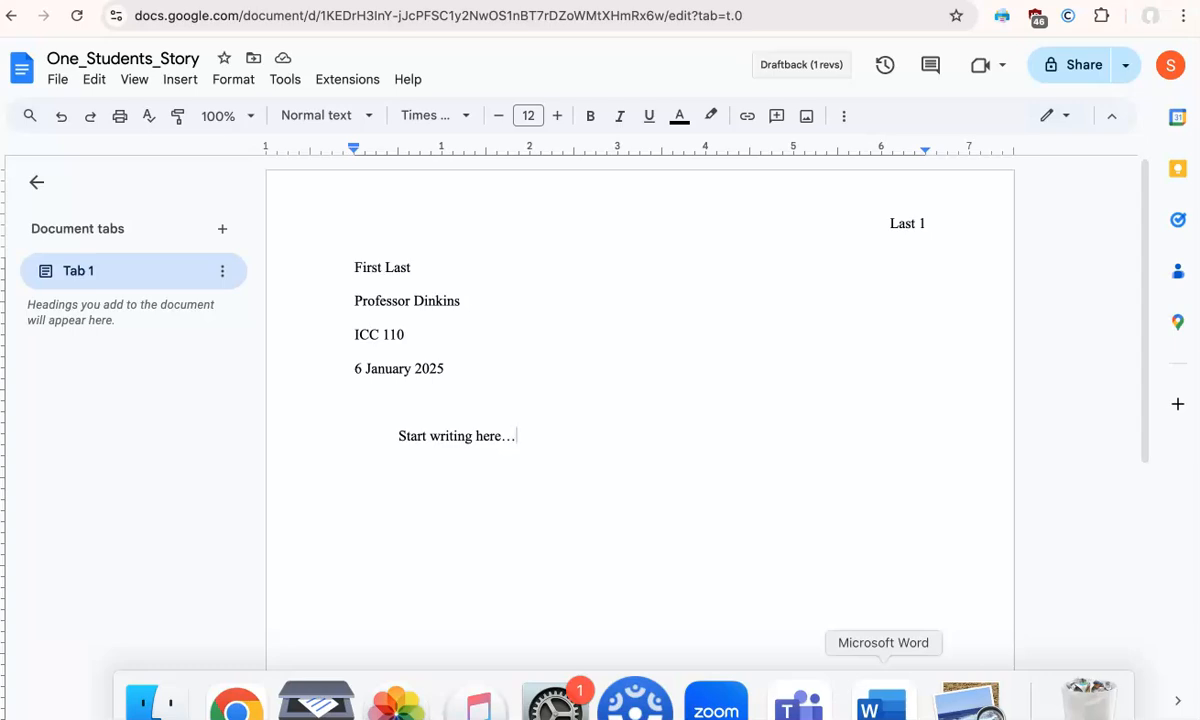
{"action": "left_click", "coordinate": [964, 578]}
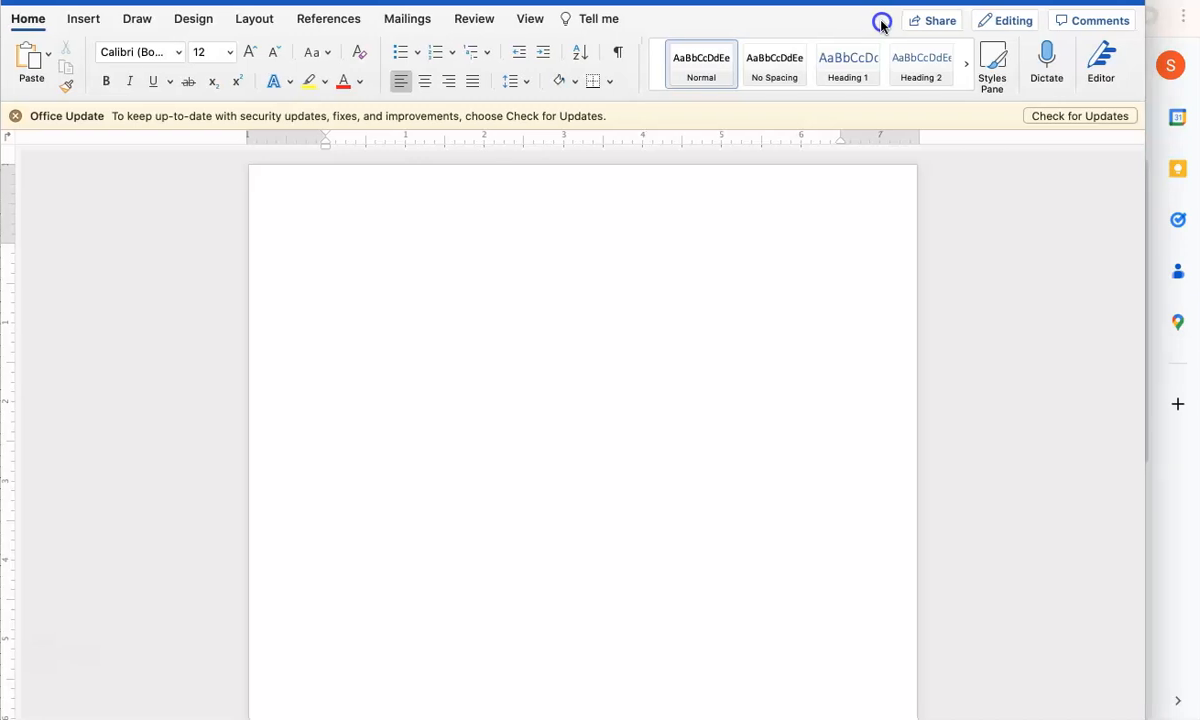
{"action": "left_click", "coordinate": [15, 115]}
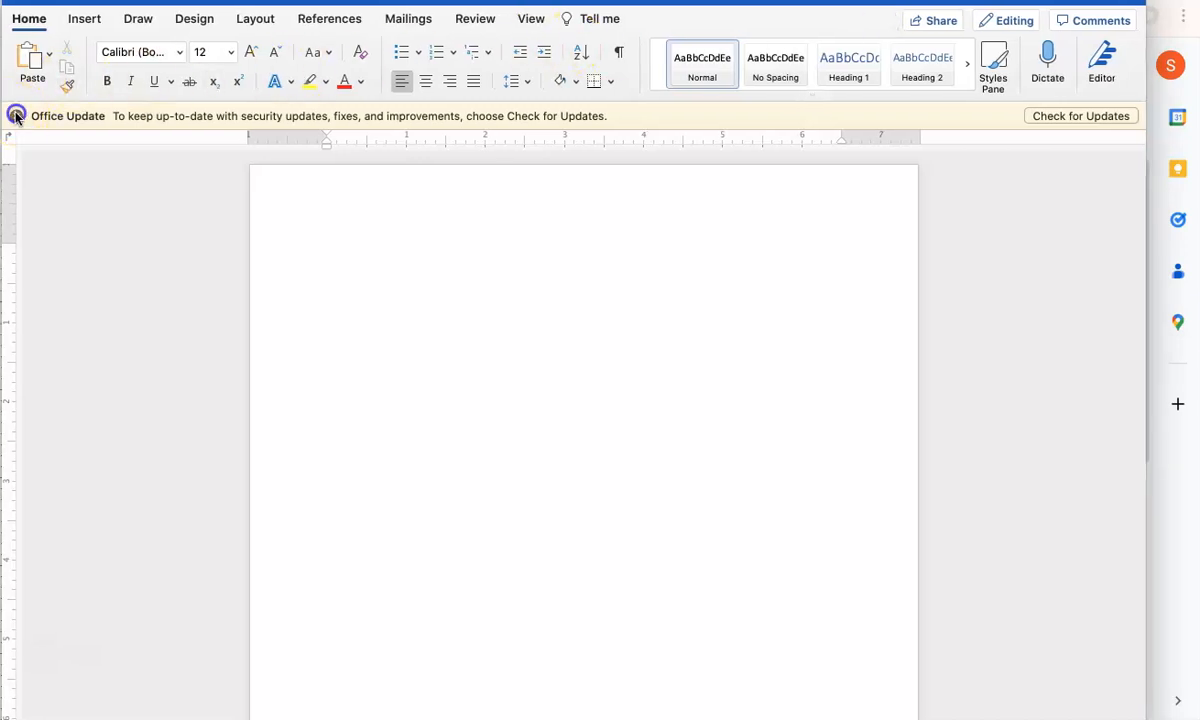
- Widen the Word window and zoom the blank document to 140%
{"action": "left_click_drag", "start_coordinate": [1146, 719], "coordinate": [1187, 719]}
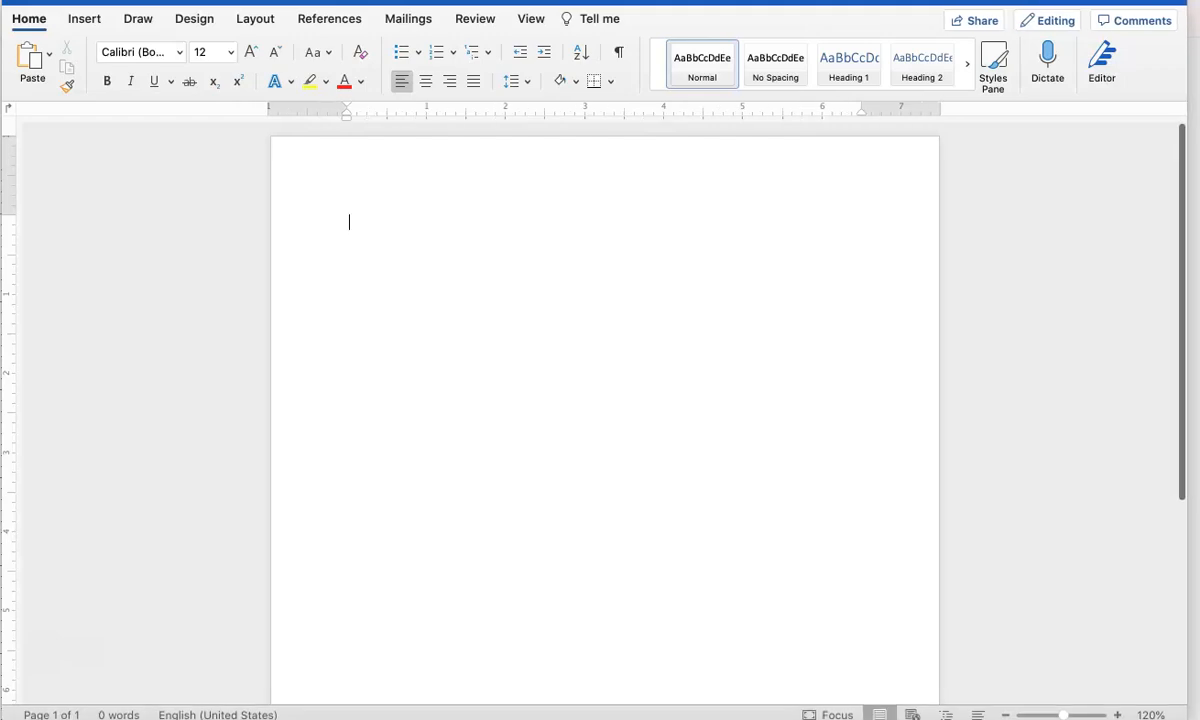
{"action": "left_click", "coordinate": [1117, 714]}
{"action": "left_click", "coordinate": [1117, 714]}
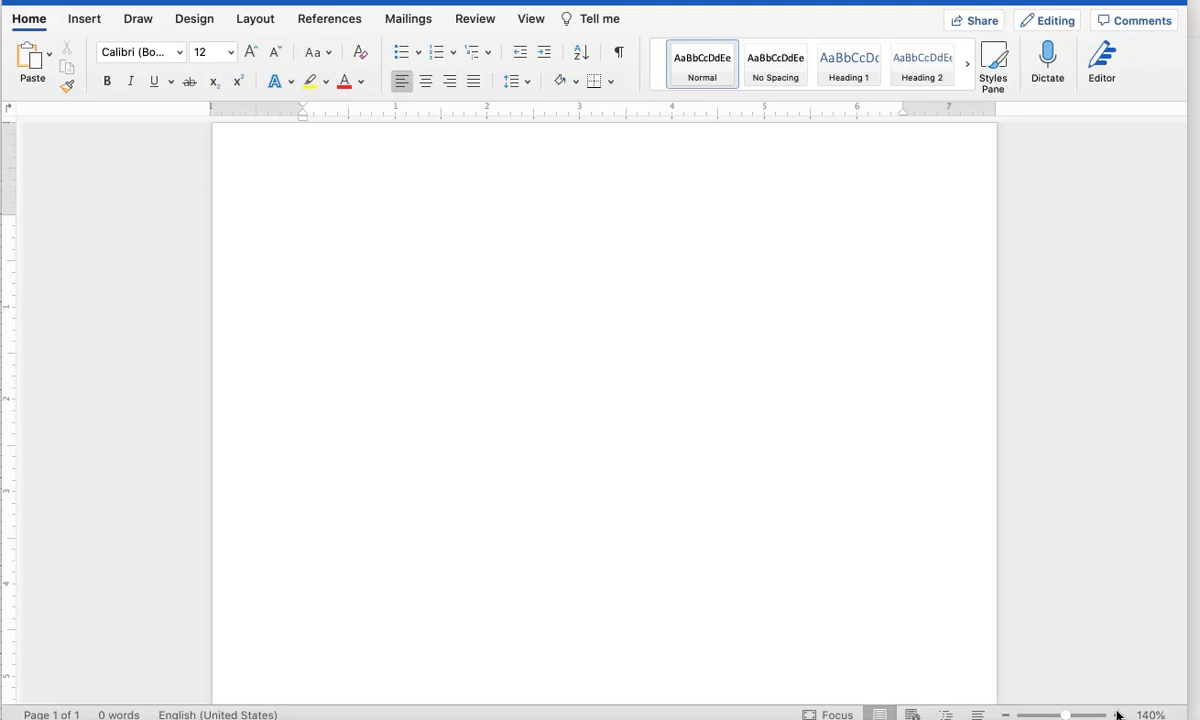
- Enter "First Last", the professor's title and name, "ICC 110" and "6 January 2025" as separate heading lines in the Word document
{"action": "type", "text": "First Last"}
{"action": "key", "text": "Return"}
{"action": "type", "text": "Prof"}
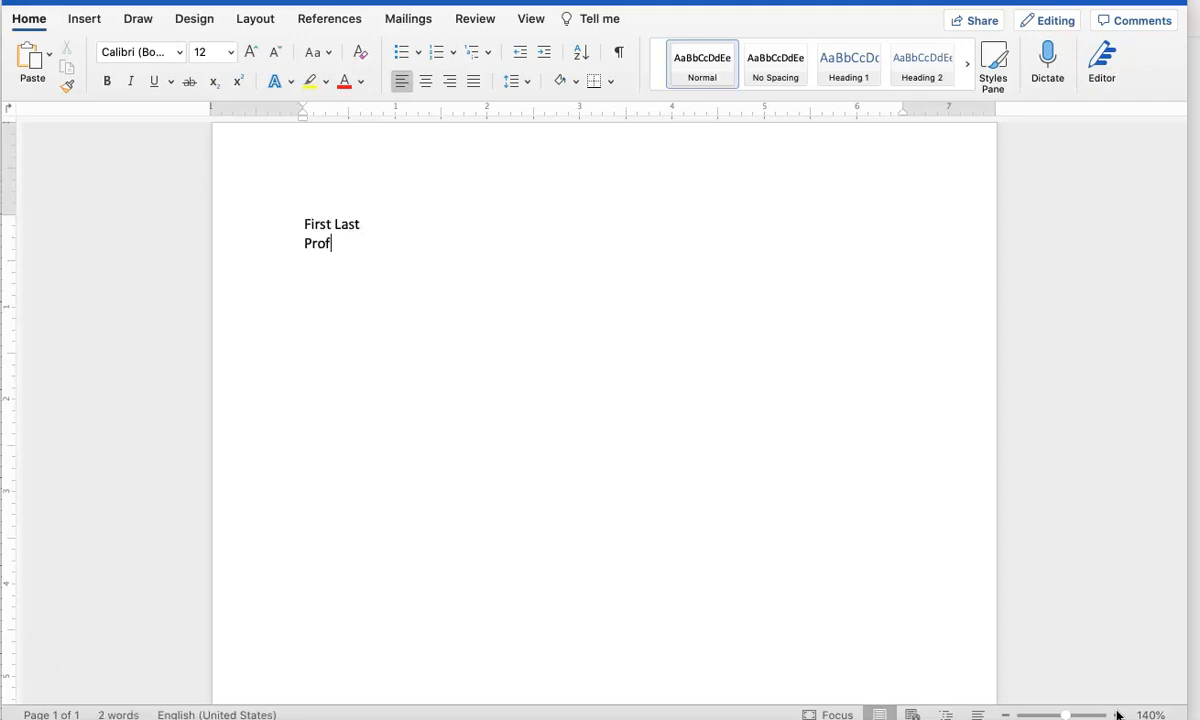
{"action": "type", "text": "essor Dinkins"}
{"action": "key", "text": "Return"}
{"action": "type", "text": "ICC 110"}
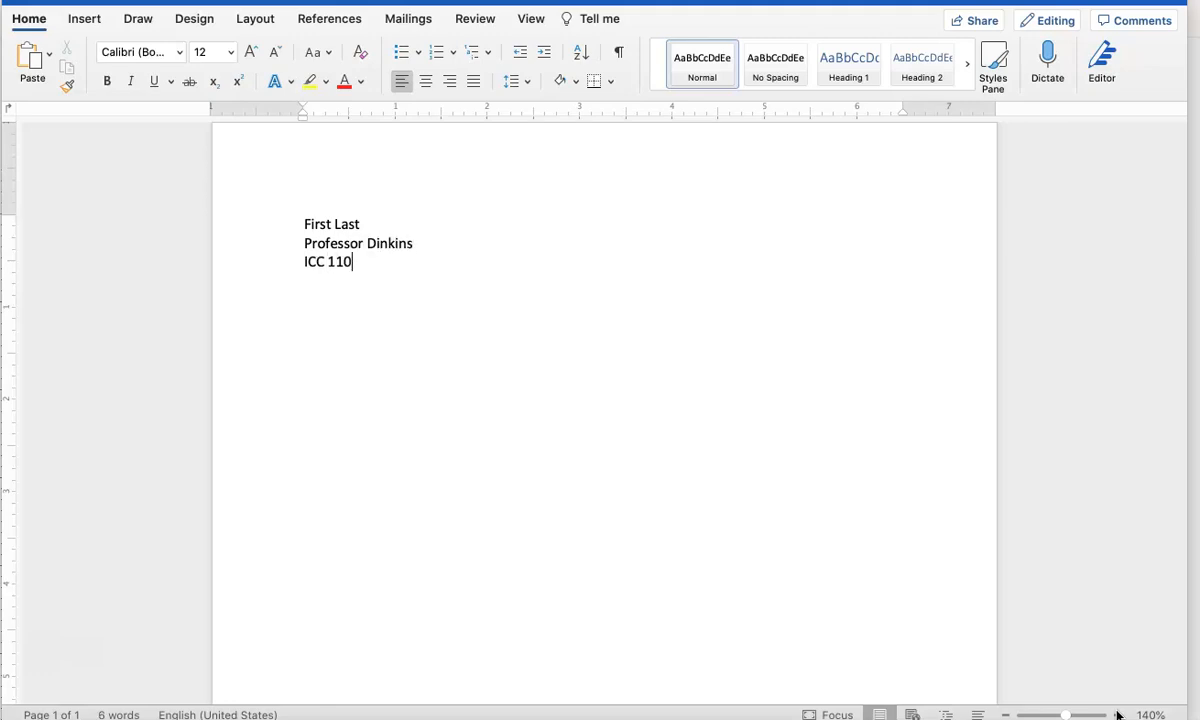
{"action": "type", "text": " 6 January 2025"}
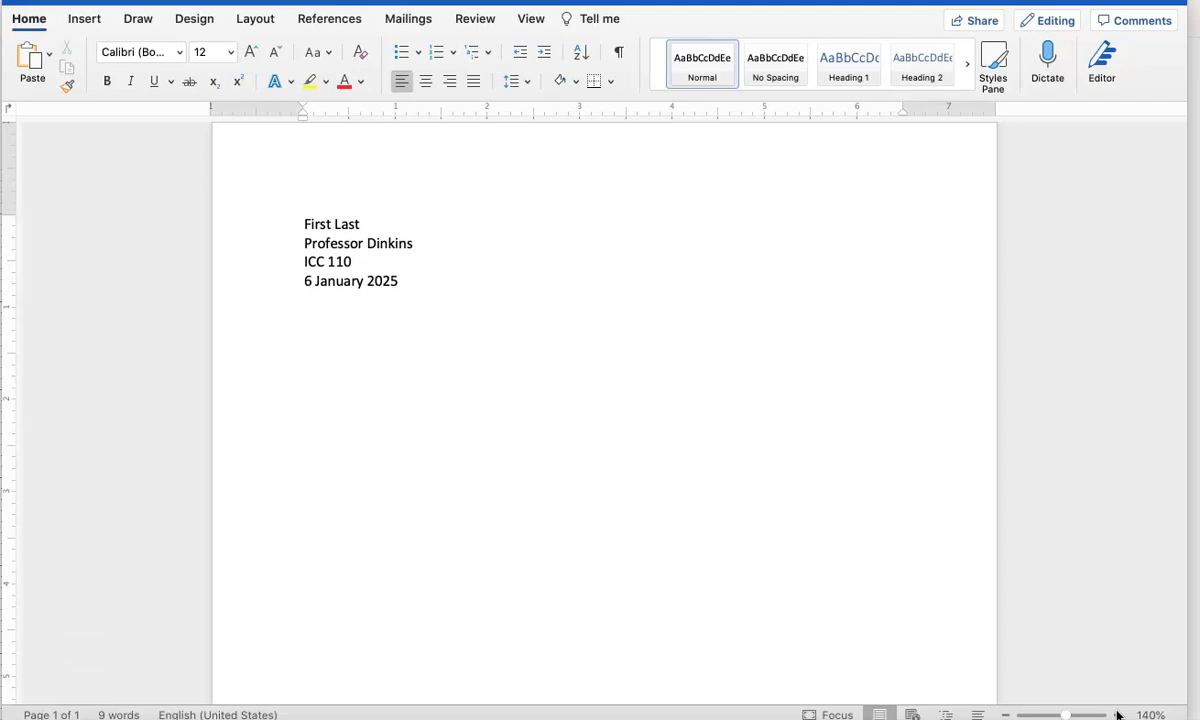
- Add the indented line "Start writing here…" below the heading and set all the body text in Times New Roman
{"action": "type", "text": "wrti"}
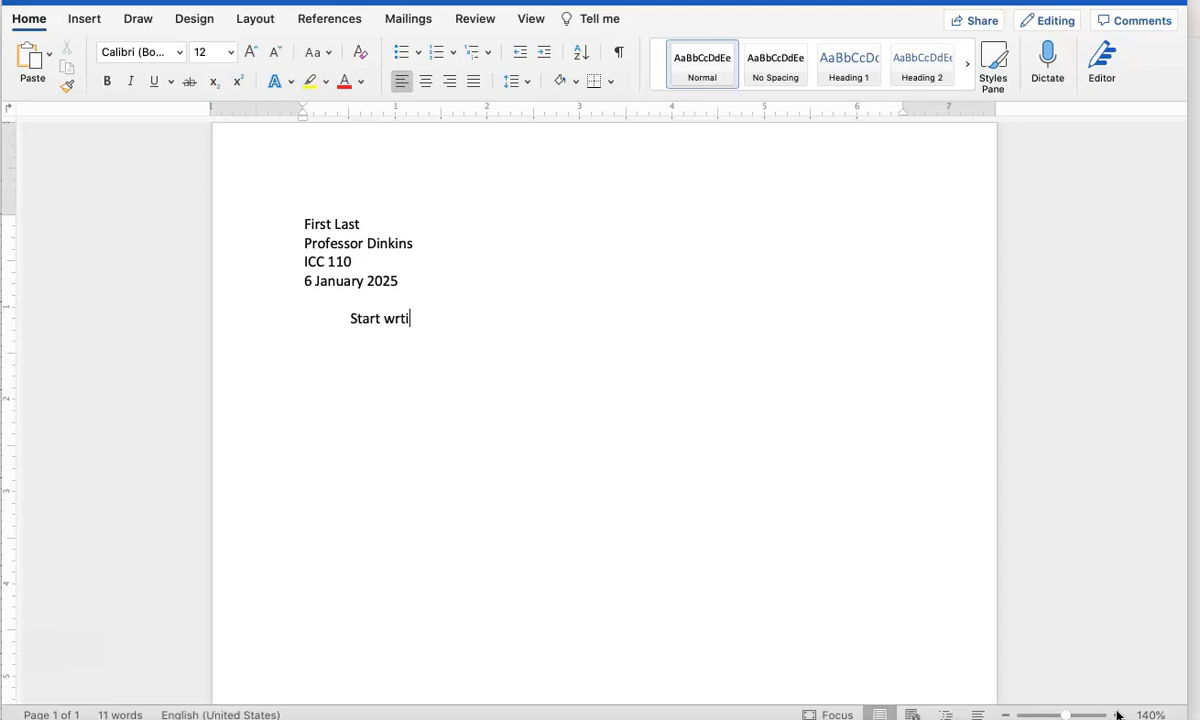
{"action": "key", "text": "BackSpace"}
{"action": "key", "text": "BackSpace"}
{"action": "type", "text": "iting here…"}
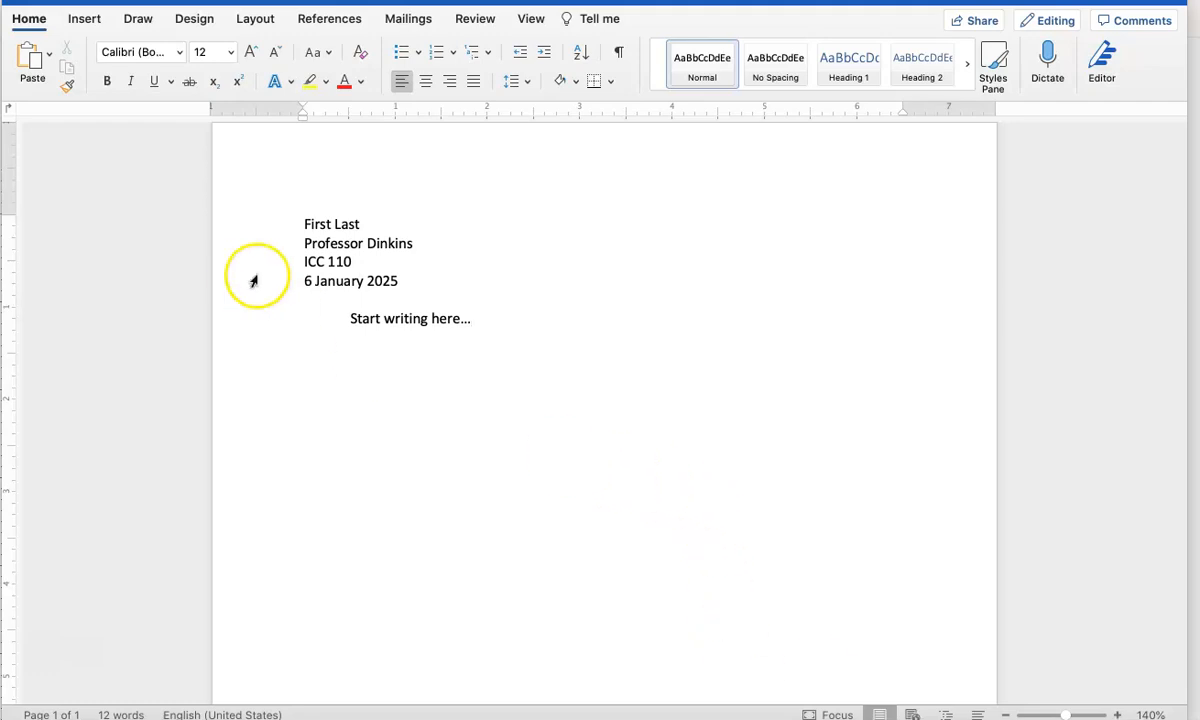
{"action": "left_click", "coordinate": [281, 210]}
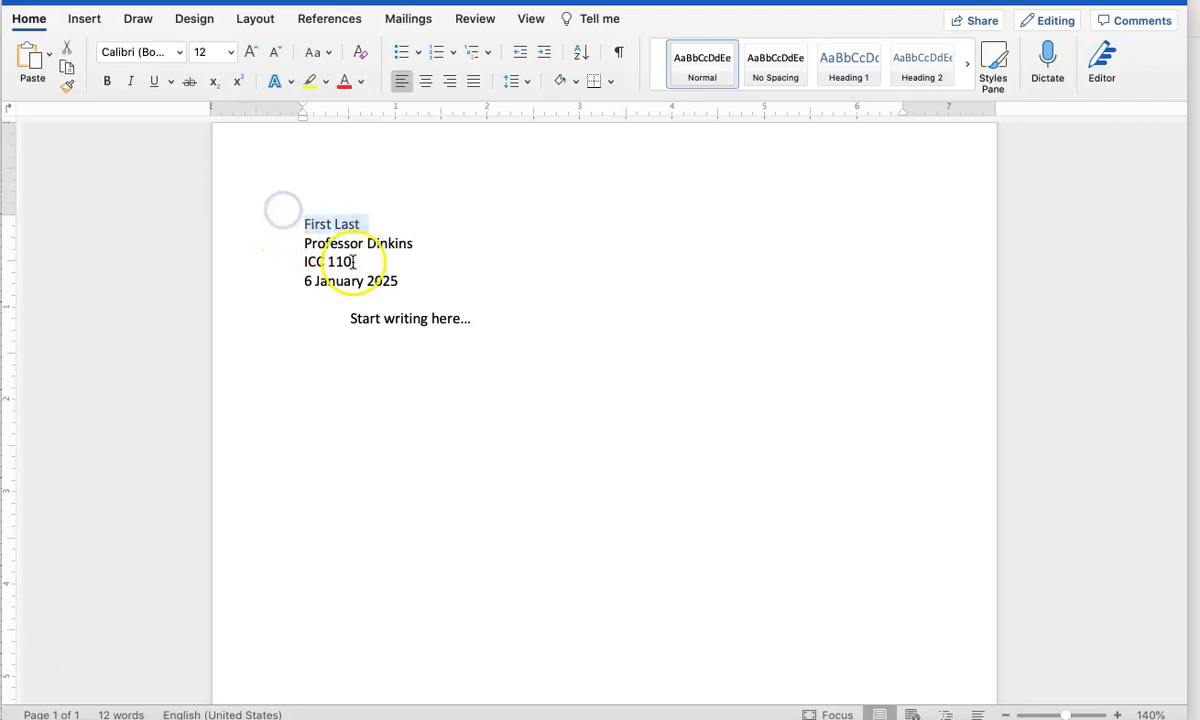
{"action": "left_click_drag", "start_coordinate": [520, 311], "coordinate": [212, 182]}
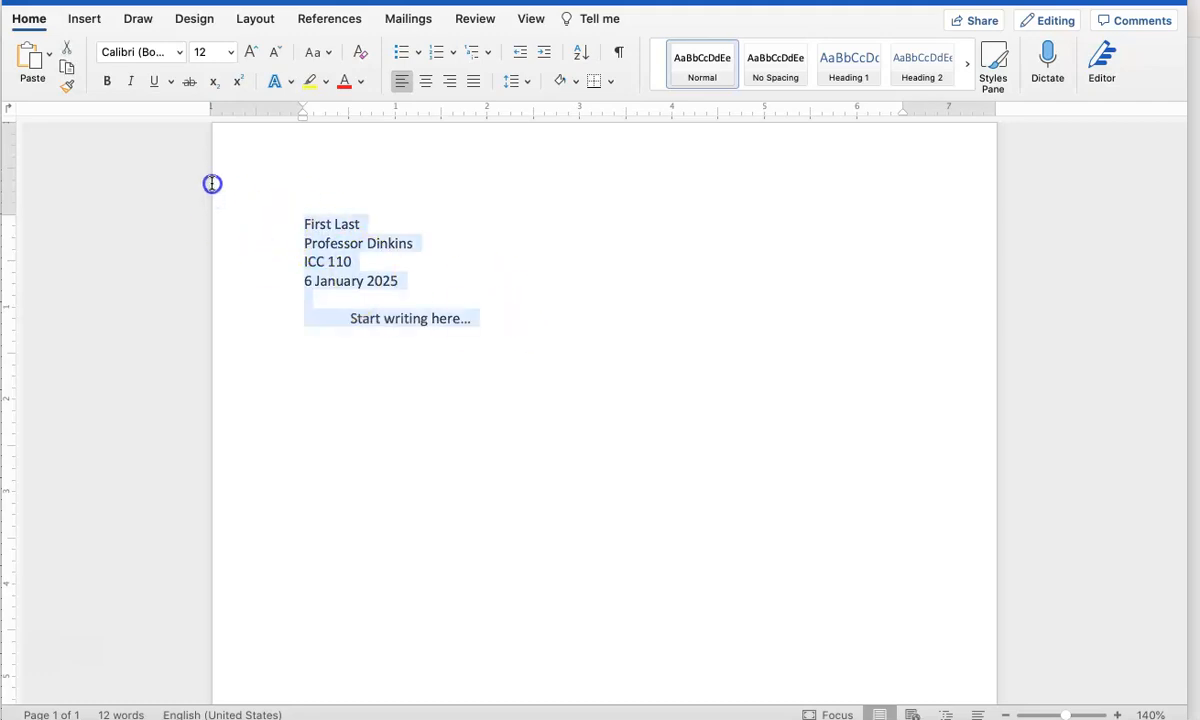
{"action": "left_click", "coordinate": [178, 50]}
{"action": "mouse_move", "coordinate": [240, 278]}
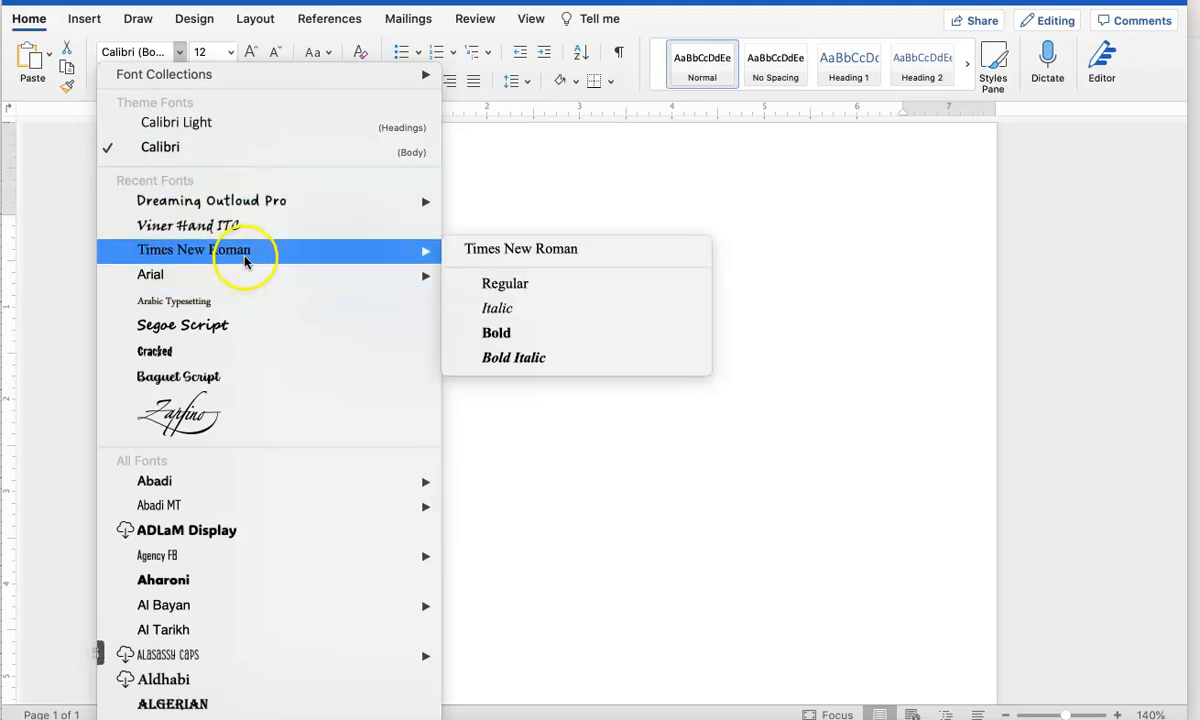
{"action": "left_click", "coordinate": [493, 255]}
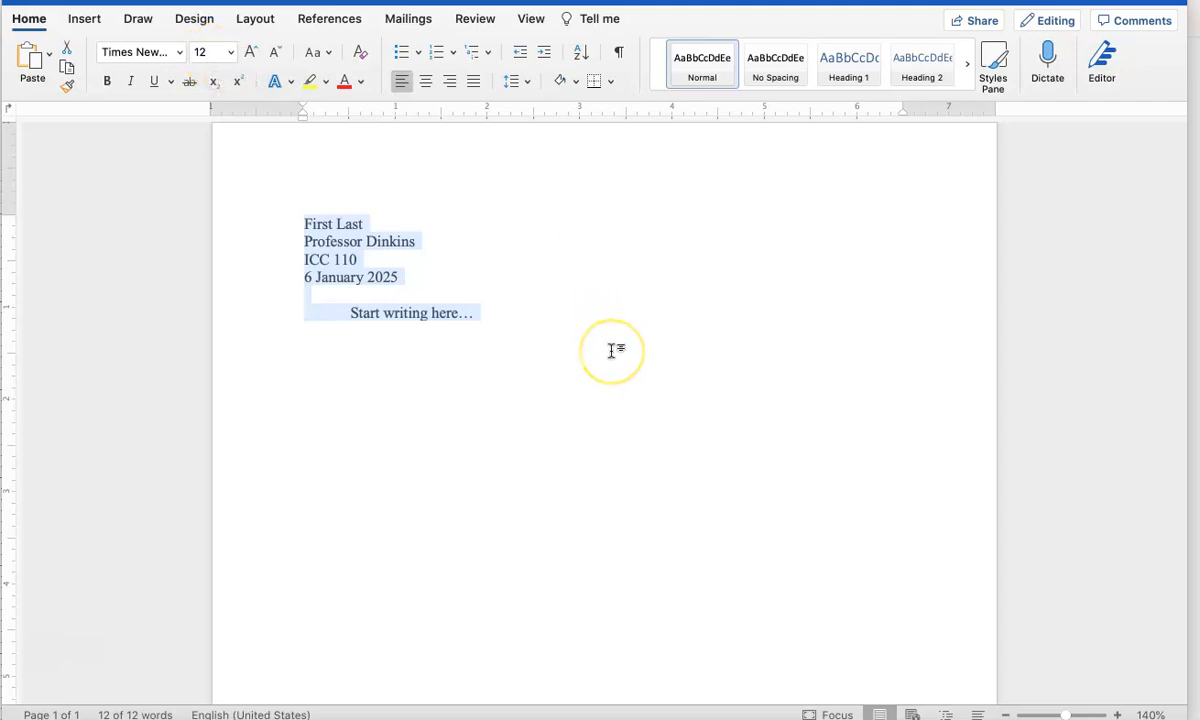
- Apply double line spacing with 0 pt after paragraphs to all the selected text through the line spacing options
{"action": "left_click", "coordinate": [511, 81]}
{"action": "left_click", "coordinate": [546, 174]}
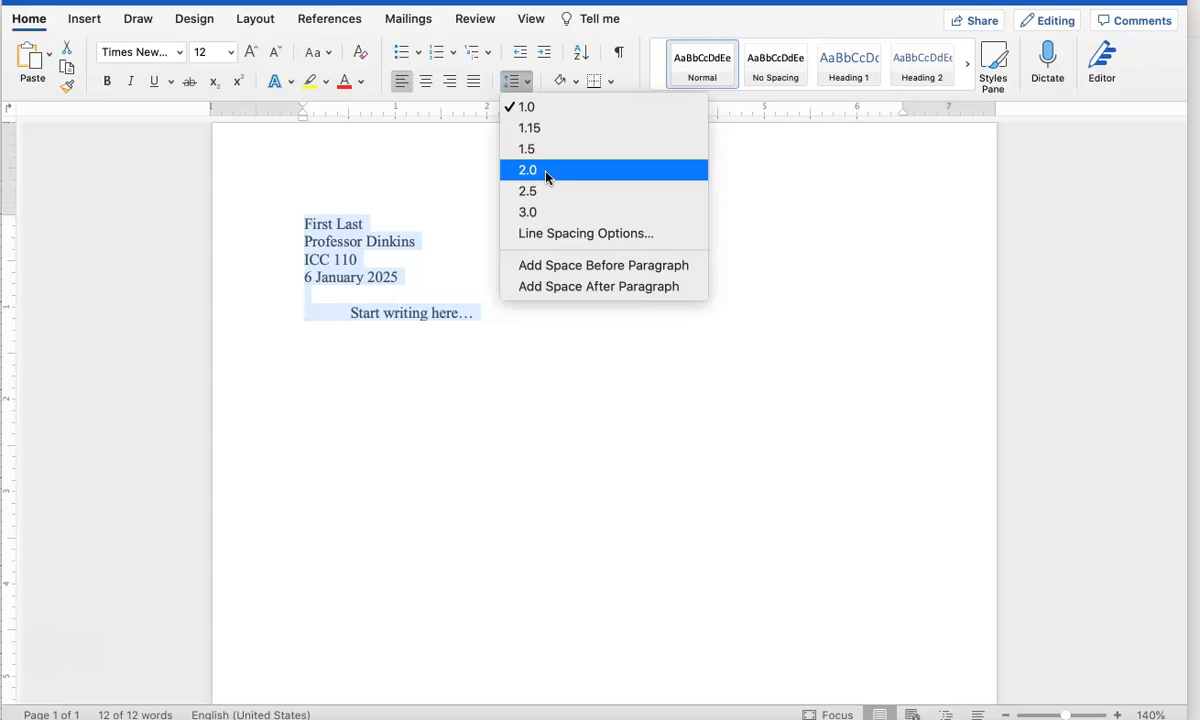
{"action": "left_click", "coordinate": [556, 232]}
{"action": "left_click", "coordinate": [575, 235]}
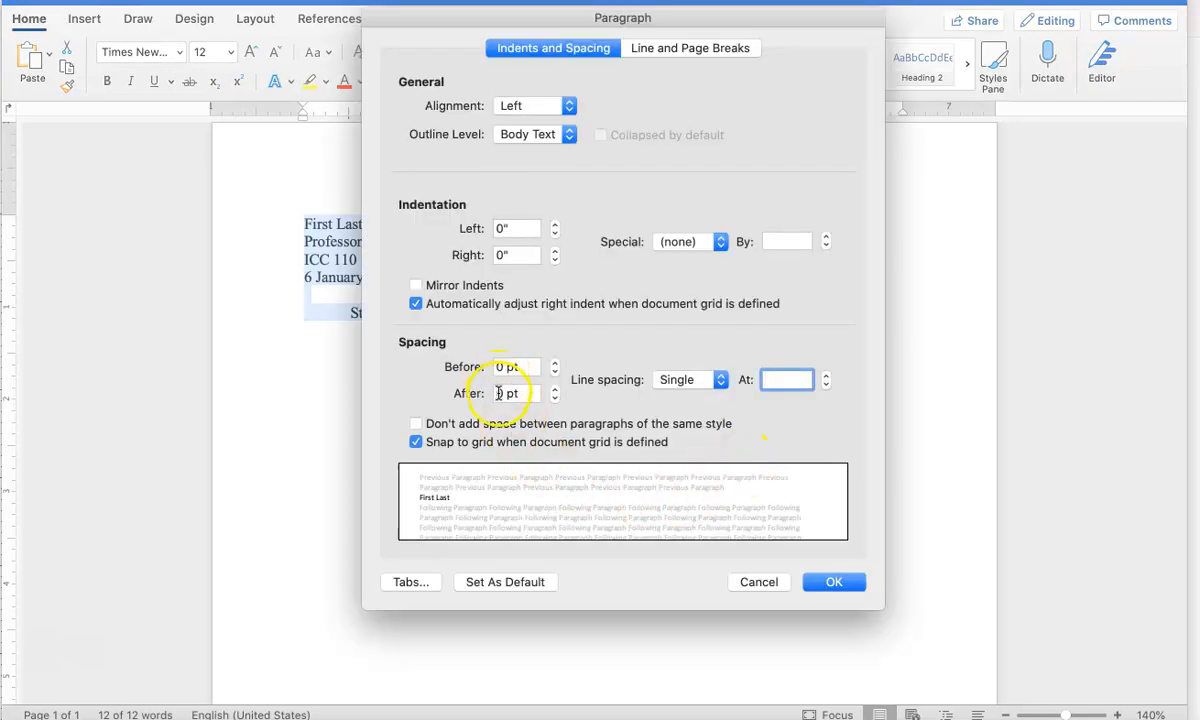
{"action": "left_click", "coordinate": [500, 393]}
{"action": "double_click", "coordinate": [497, 393]}
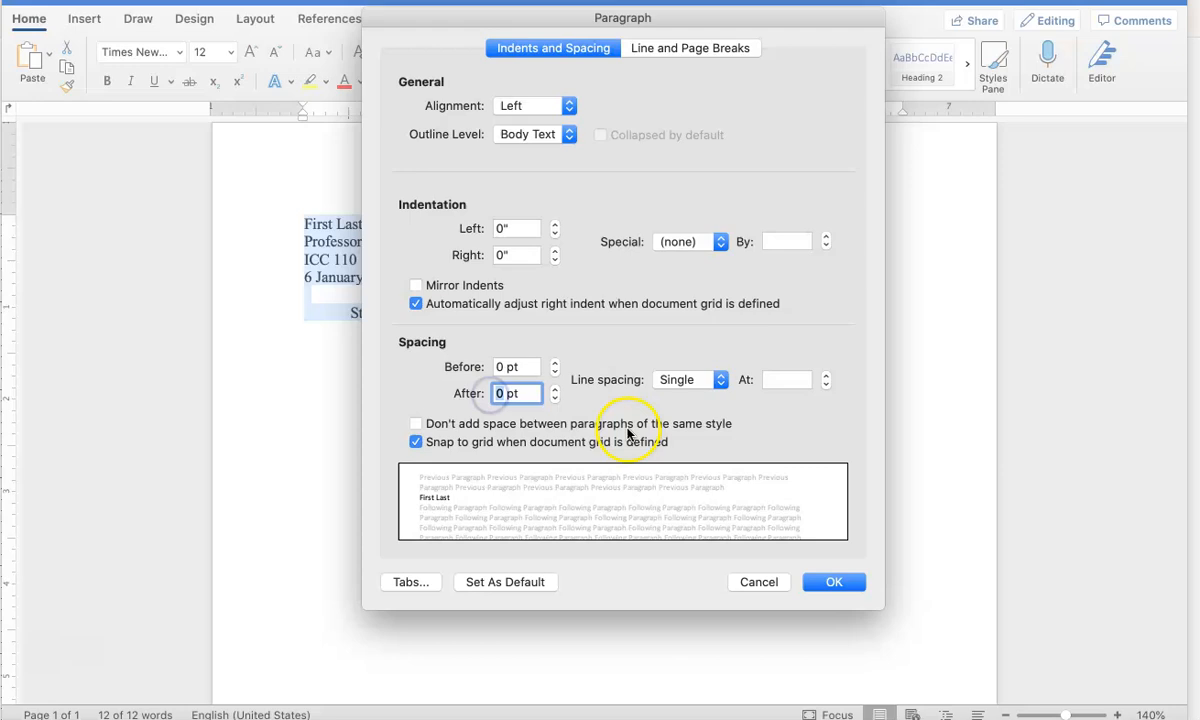
{"action": "left_click", "coordinate": [664, 382]}
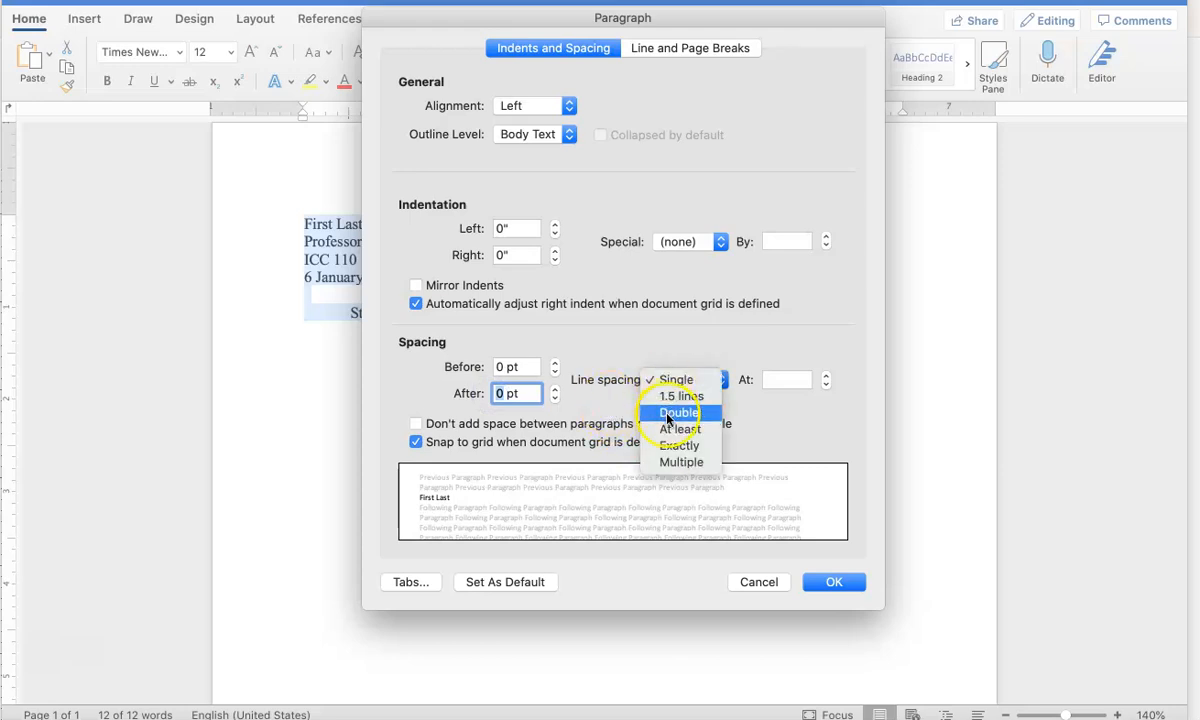
{"action": "left_click", "coordinate": [667, 414]}
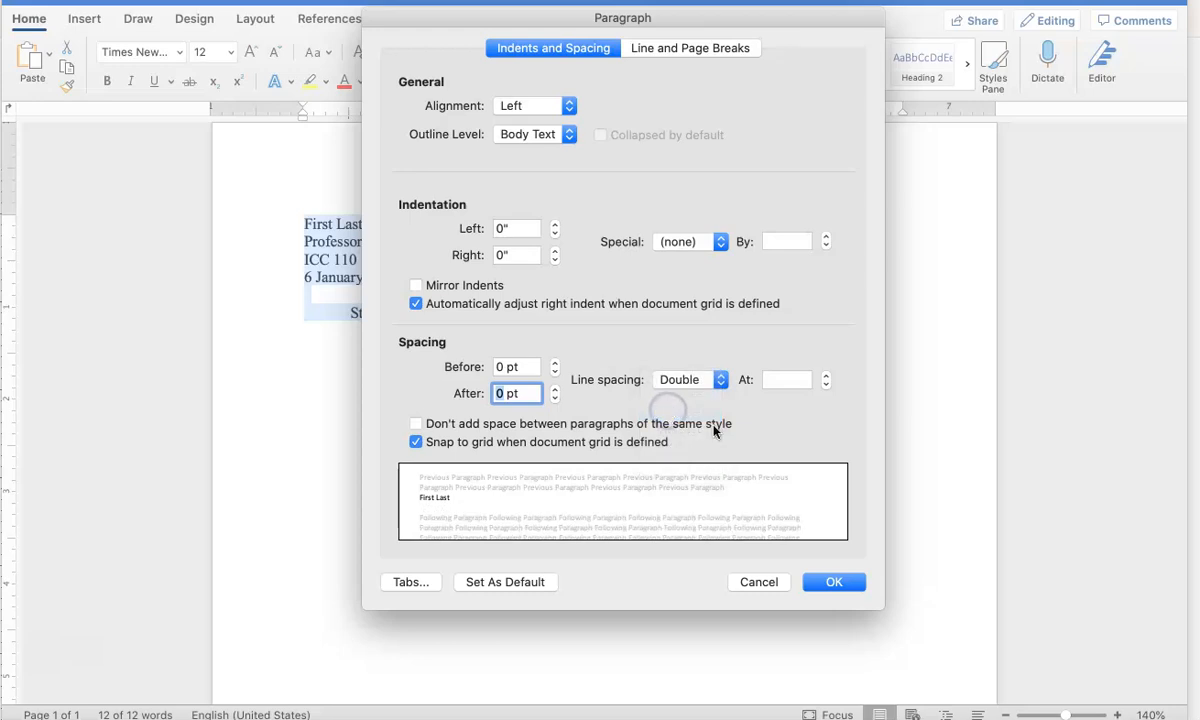
{"action": "left_click", "coordinate": [828, 584]}
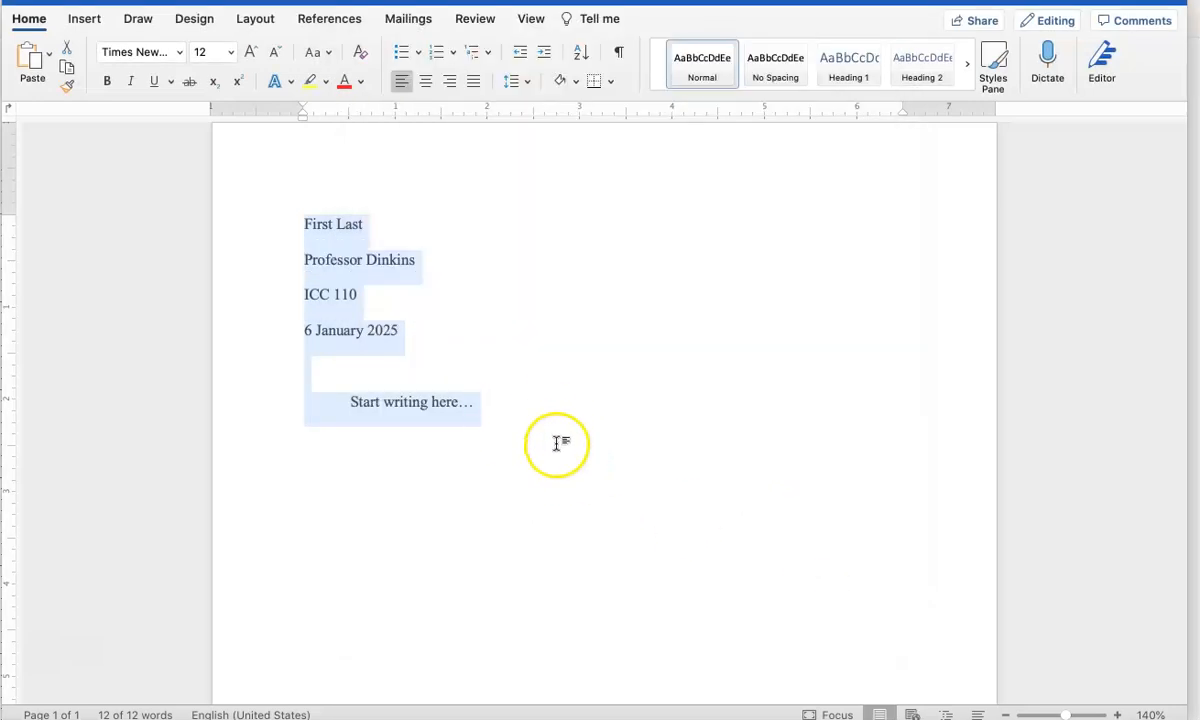
{"action": "left_click", "coordinate": [551, 427]}
- Insert a page number at the top of the page (header) with right alignment, shown on the first page
{"action": "left_click", "coordinate": [301, 223]}
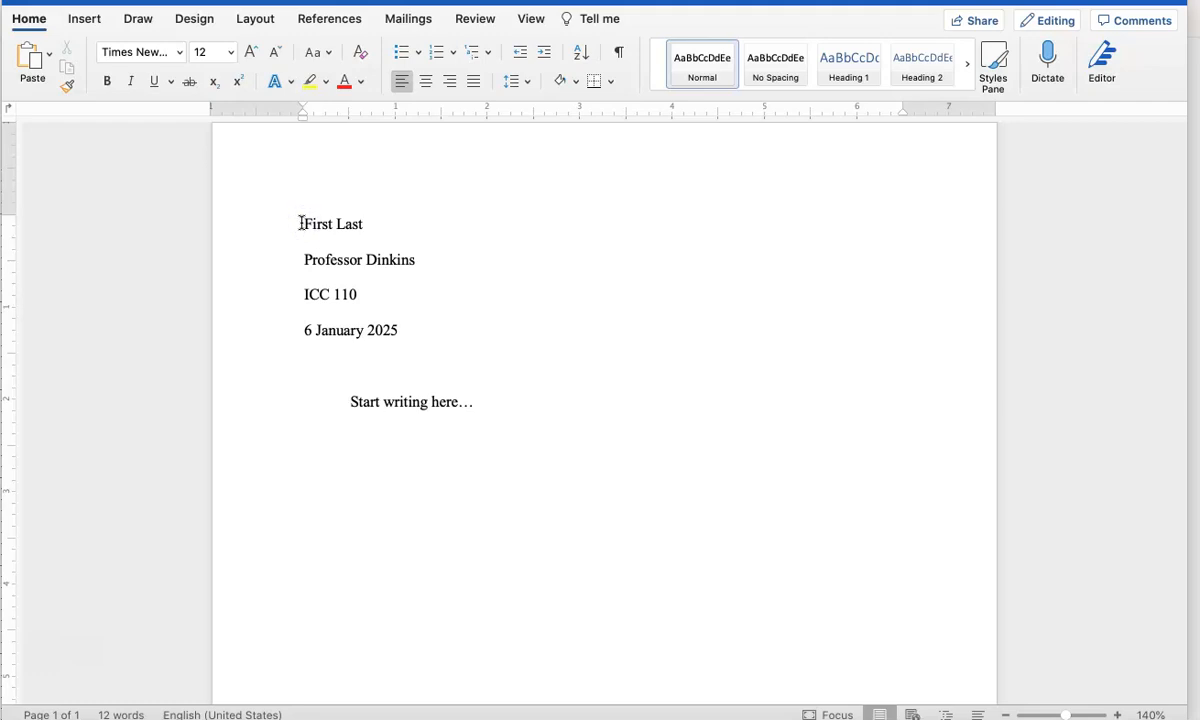
{"action": "left_click", "coordinate": [84, 20]}
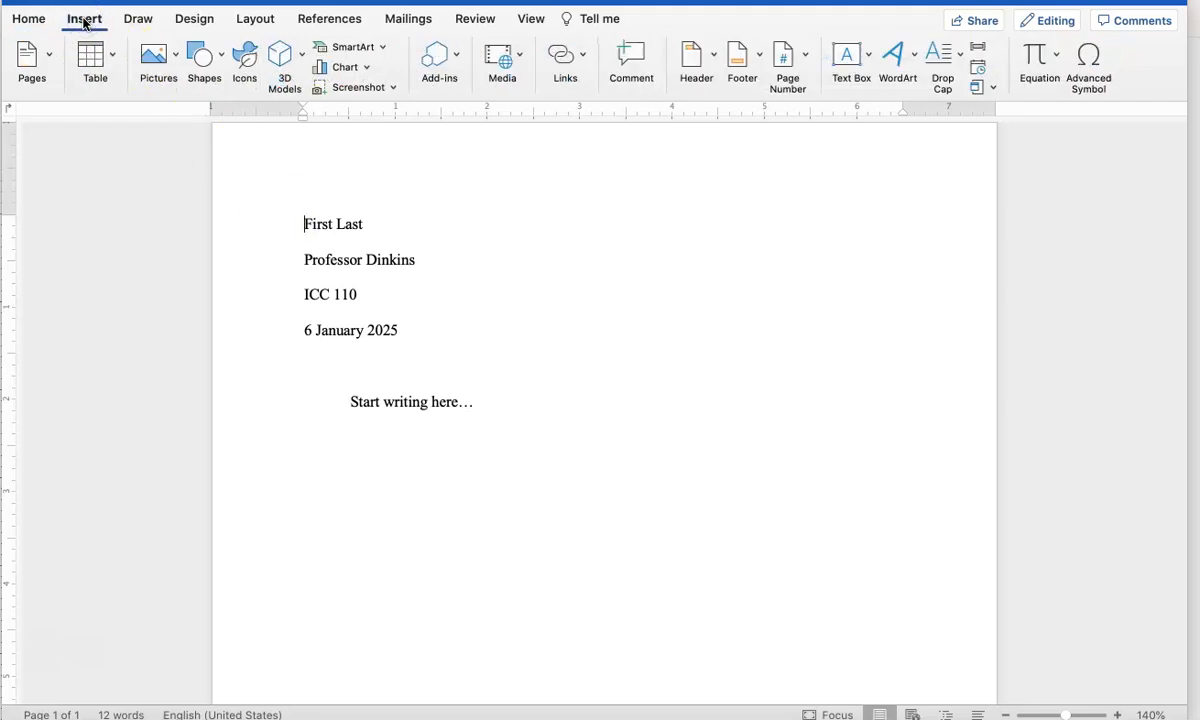
{"action": "left_click", "coordinate": [802, 60]}
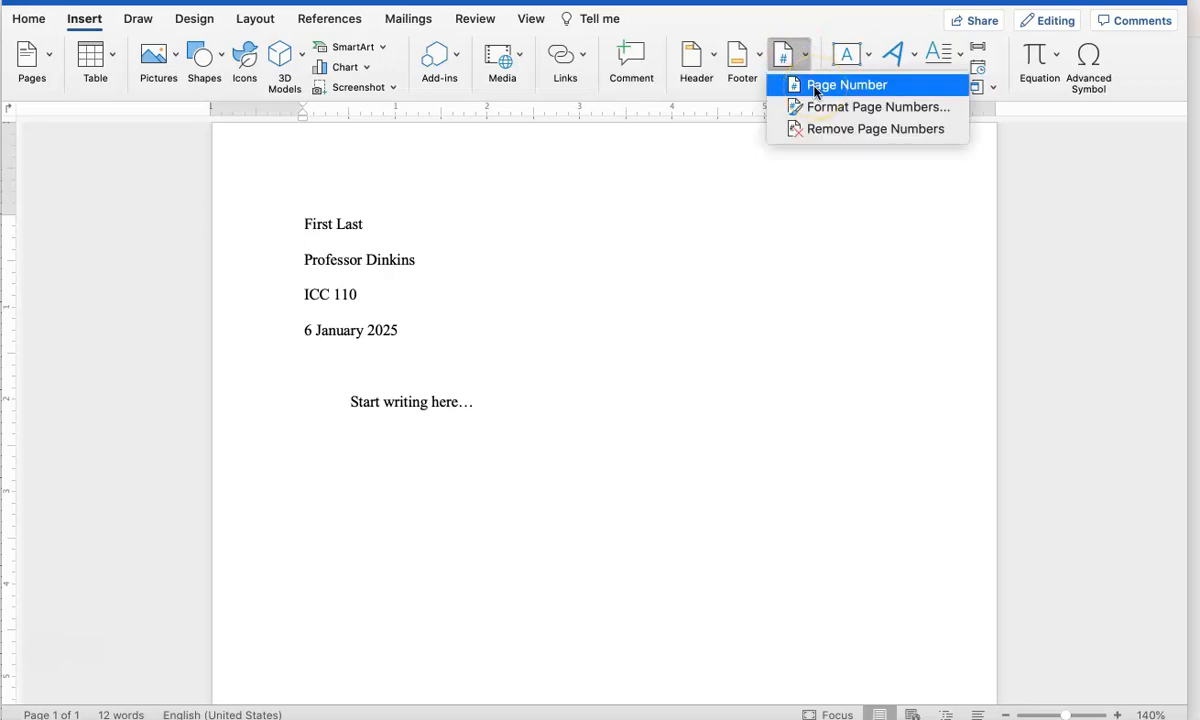
{"action": "left_click", "coordinate": [815, 87]}
{"action": "left_click", "coordinate": [575, 180]}
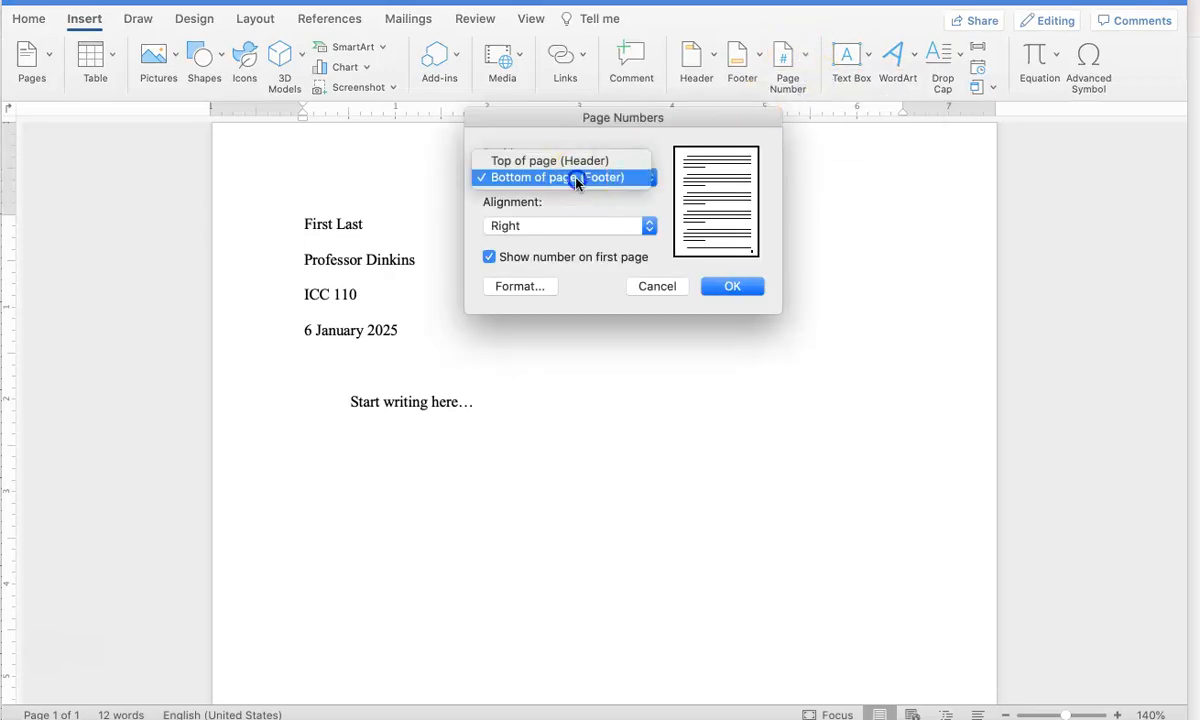
{"action": "left_click", "coordinate": [576, 160]}
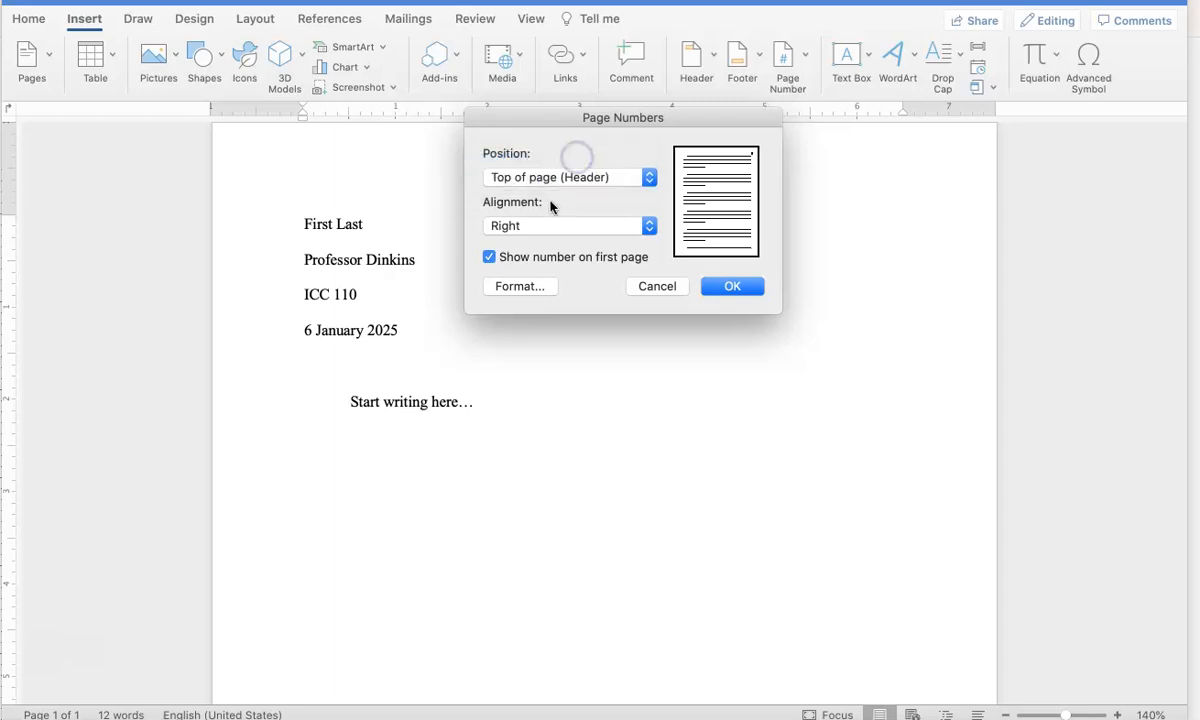
{"action": "left_click", "coordinate": [731, 287]}
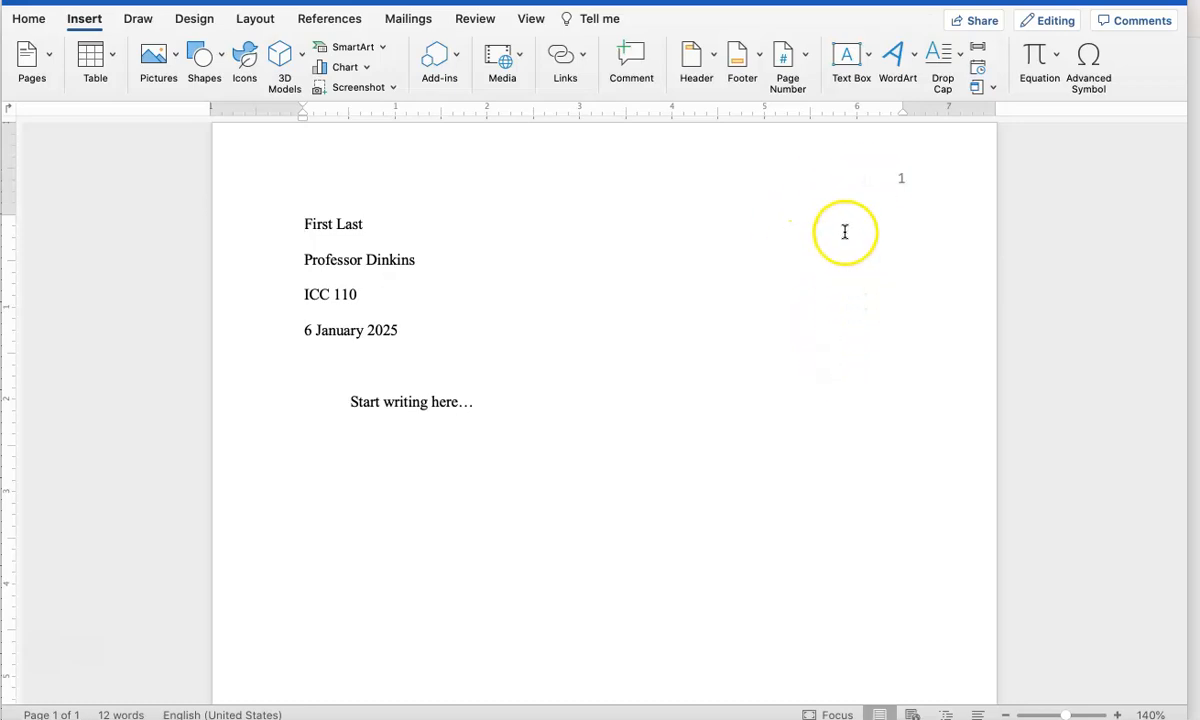
- Open the page header for editing and enter "Last" on the page number's line
{"action": "left_click", "coordinate": [889, 181]}
{"action": "double_click", "coordinate": [871, 182]}
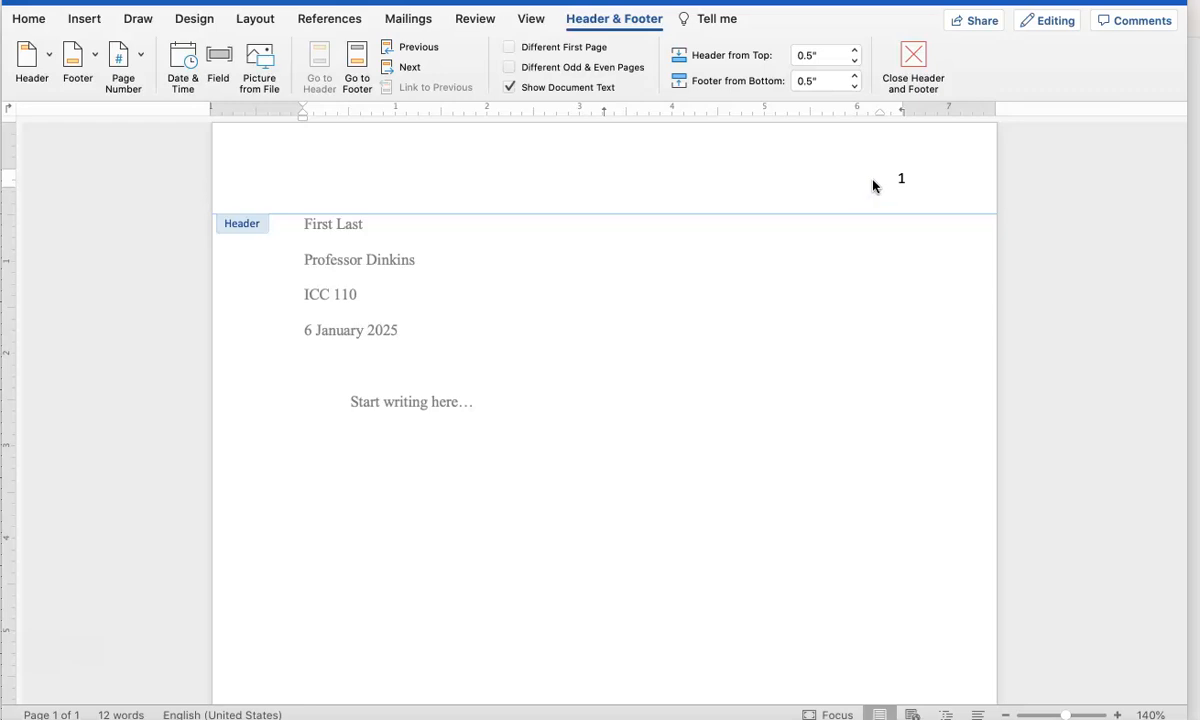
{"action": "left_click", "coordinate": [861, 169]}
{"action": "left_click", "coordinate": [407, 153]}
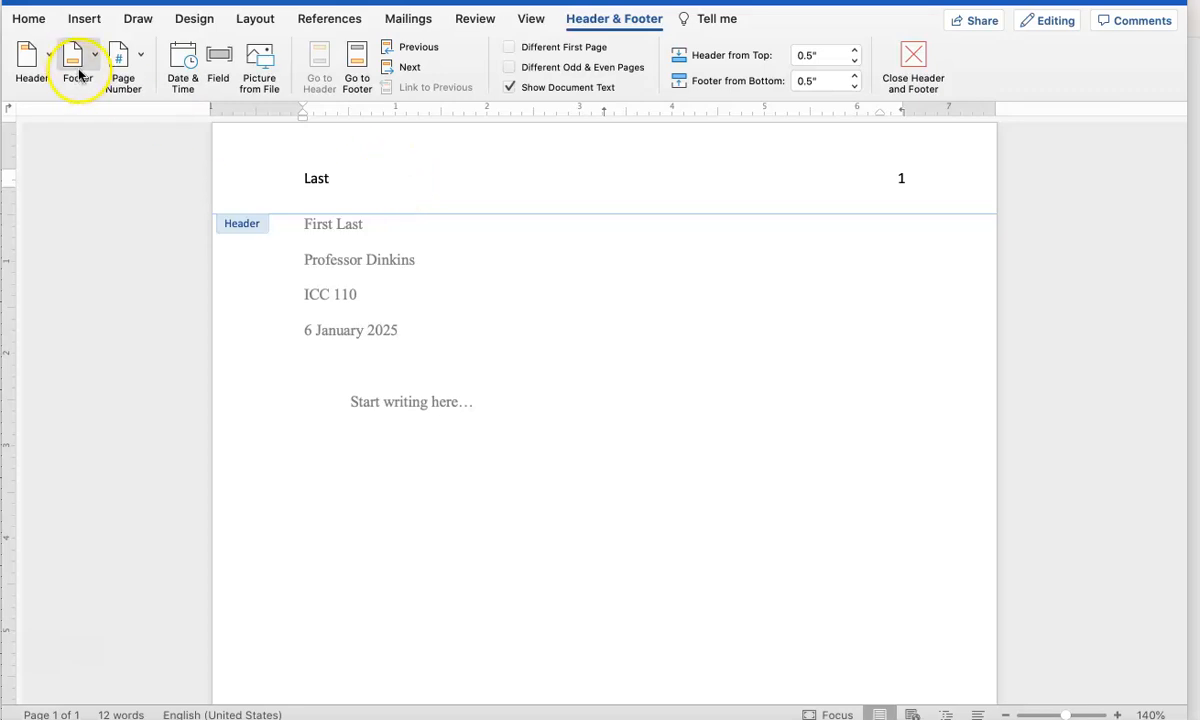
- Right-align "Last" in the header and shift its right indent so it sits one space before the page number
{"action": "left_click", "coordinate": [30, 20]}
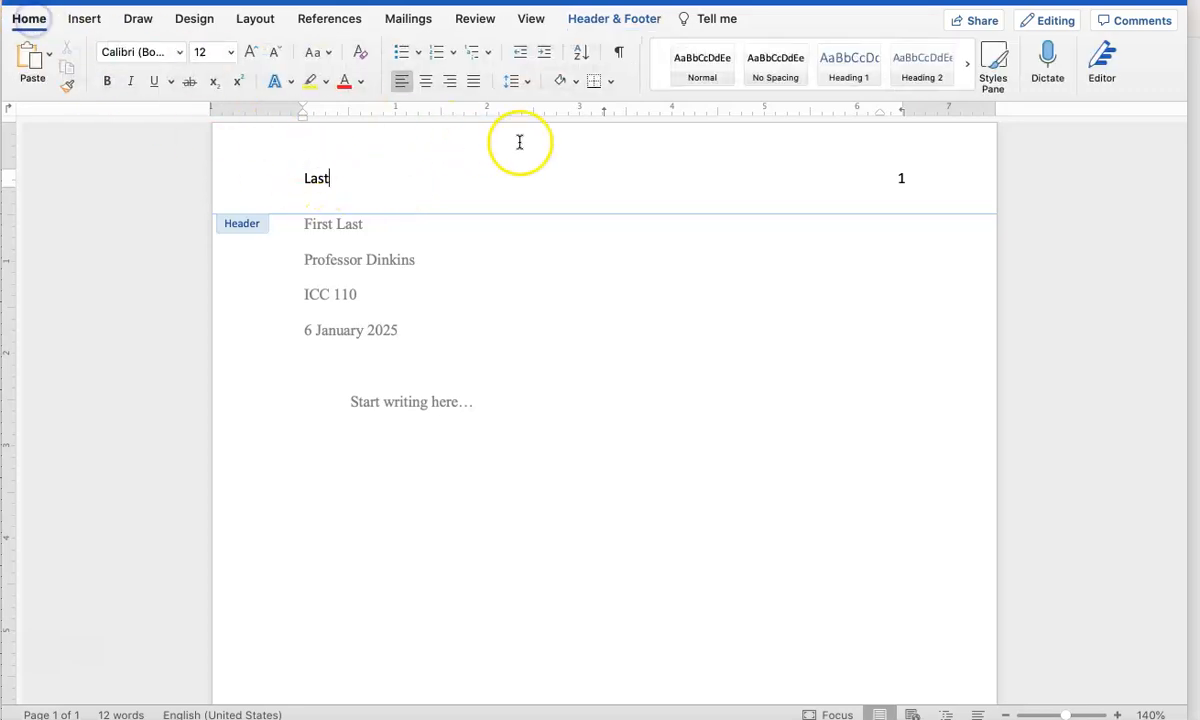
{"action": "left_click_drag", "start_coordinate": [338, 178], "coordinate": [291, 181]}
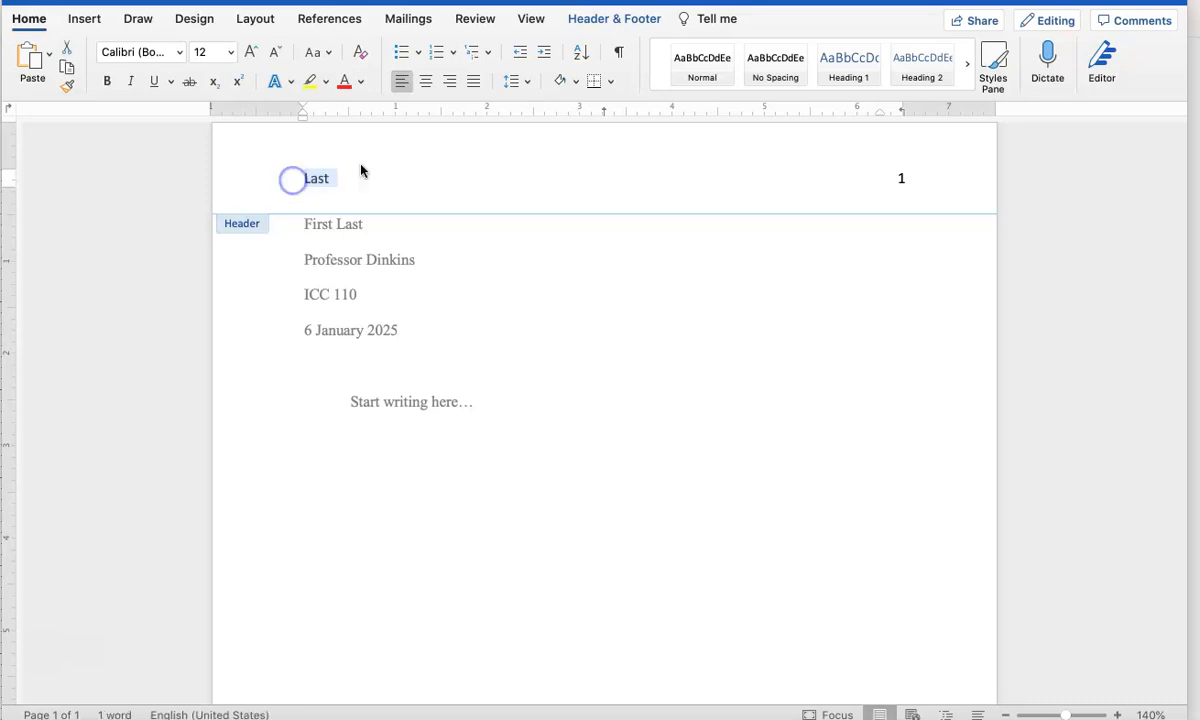
{"action": "left_click", "coordinate": [449, 82]}
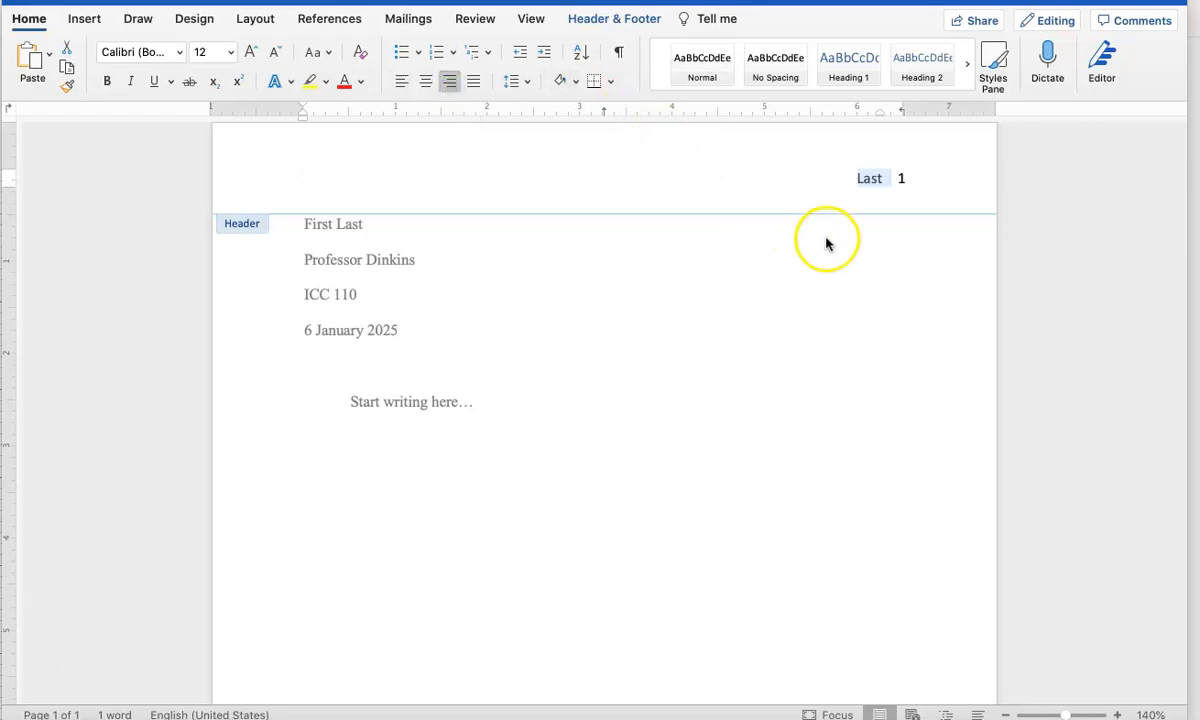
{"action": "left_click", "coordinate": [884, 190]}
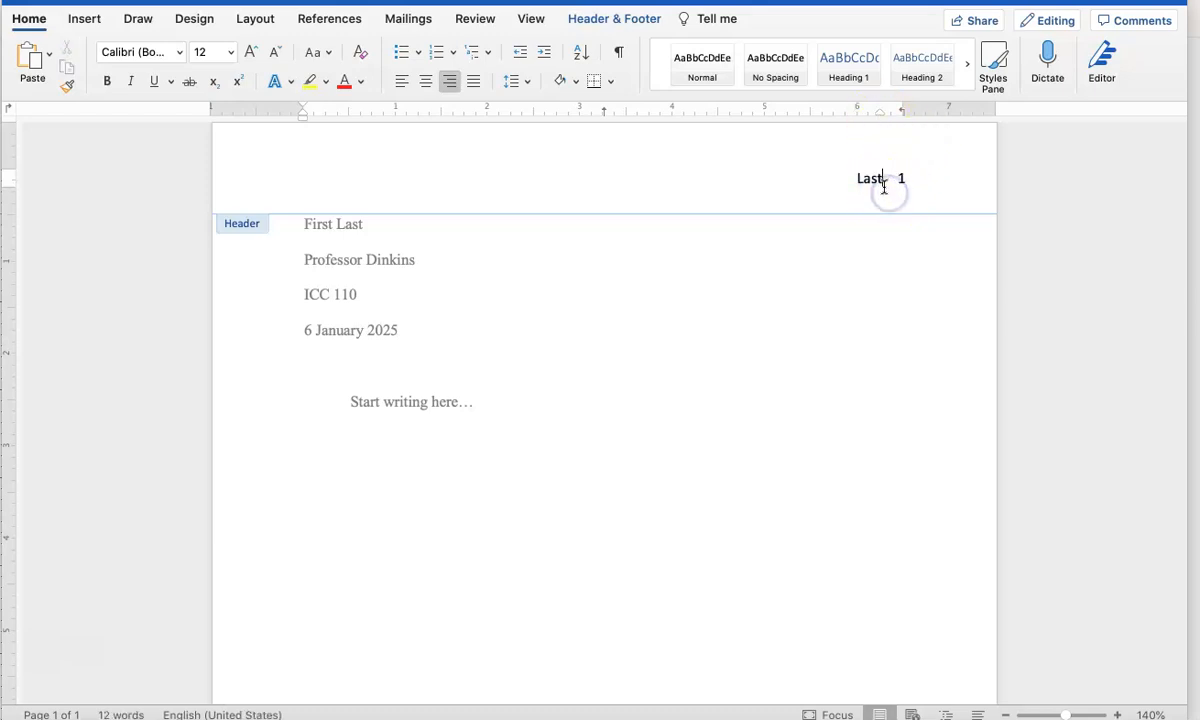
{"action": "left_click_drag", "start_coordinate": [881, 114], "coordinate": [890, 116]}
- Set both "Last" and the page number in the header to Times New Roman and return to the end of the body text
{"action": "left_click_drag", "start_coordinate": [937, 178], "coordinate": [794, 161]}
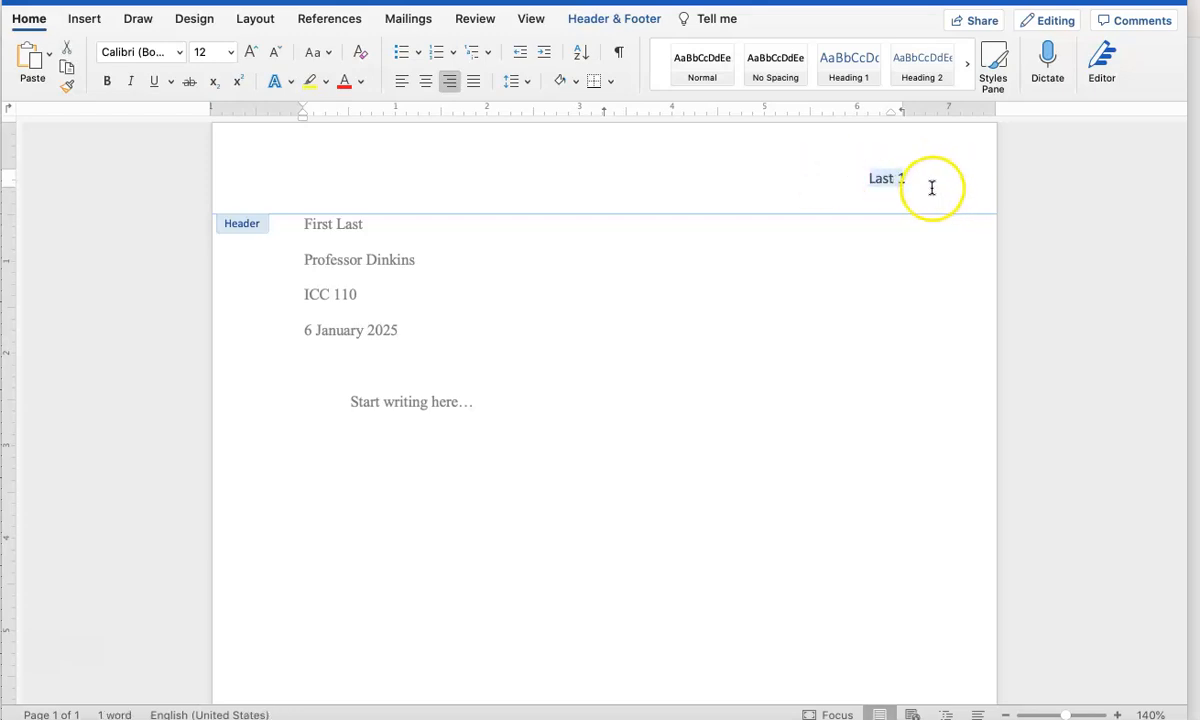
{"action": "left_click", "coordinate": [180, 53]}
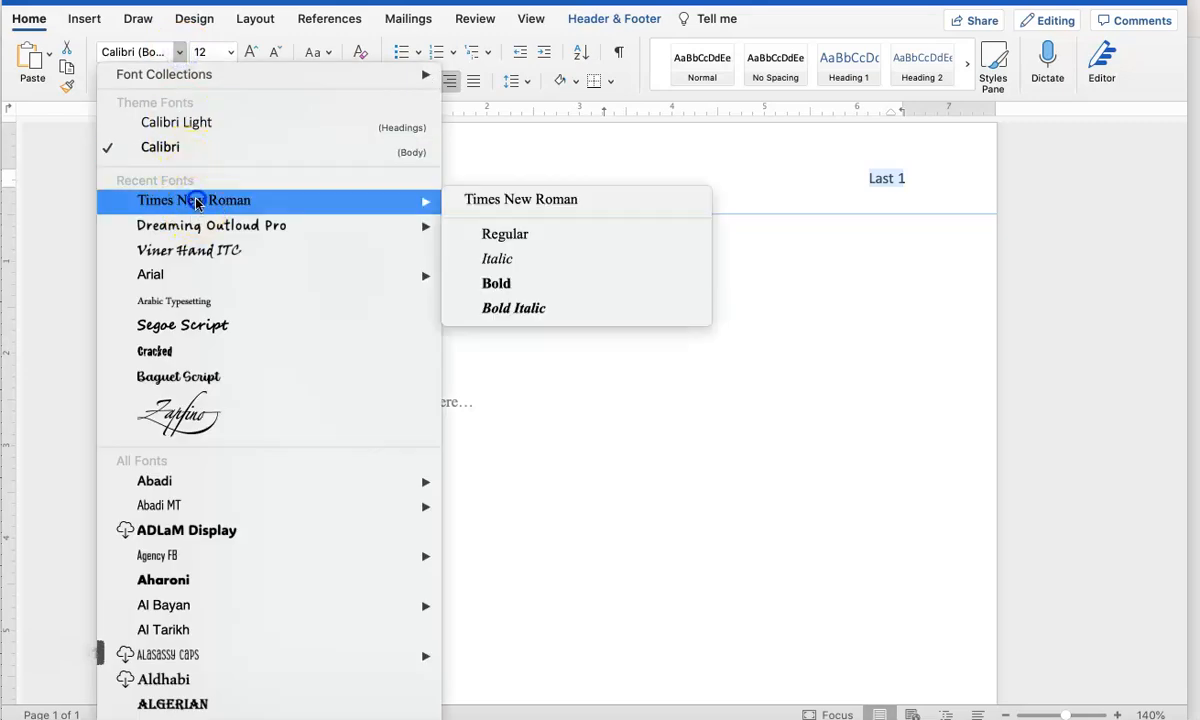
{"action": "left_click", "coordinate": [196, 199]}
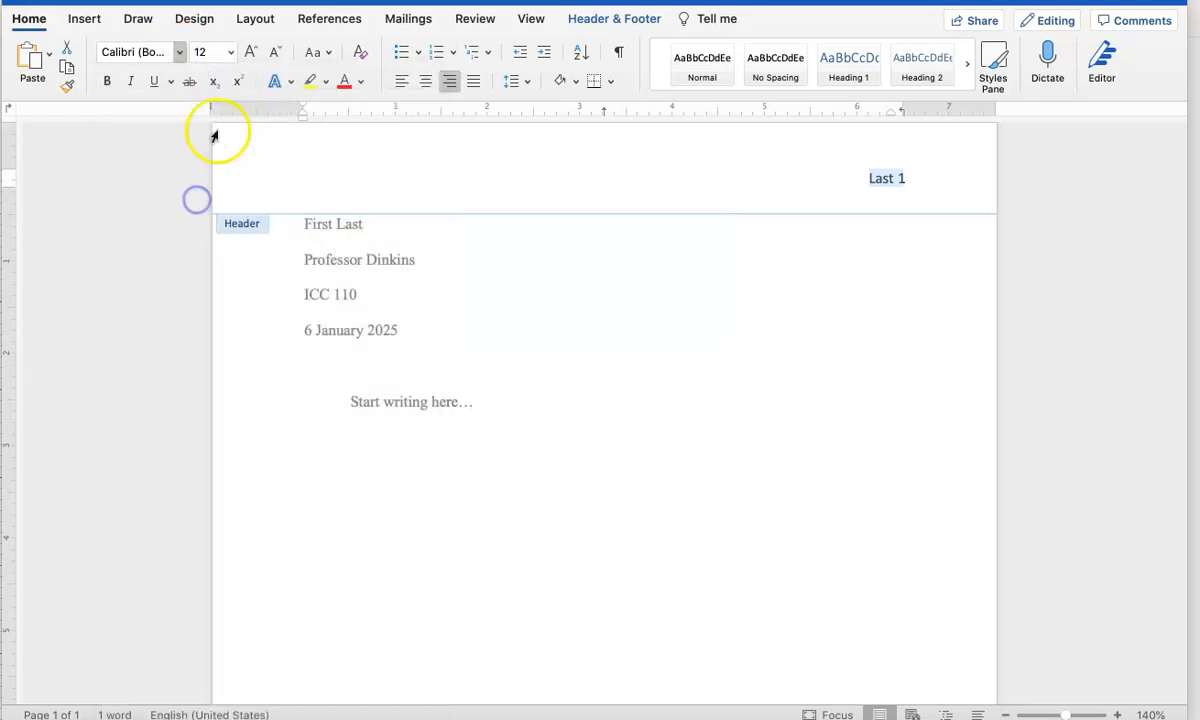
{"action": "left_click", "coordinate": [900, 178]}
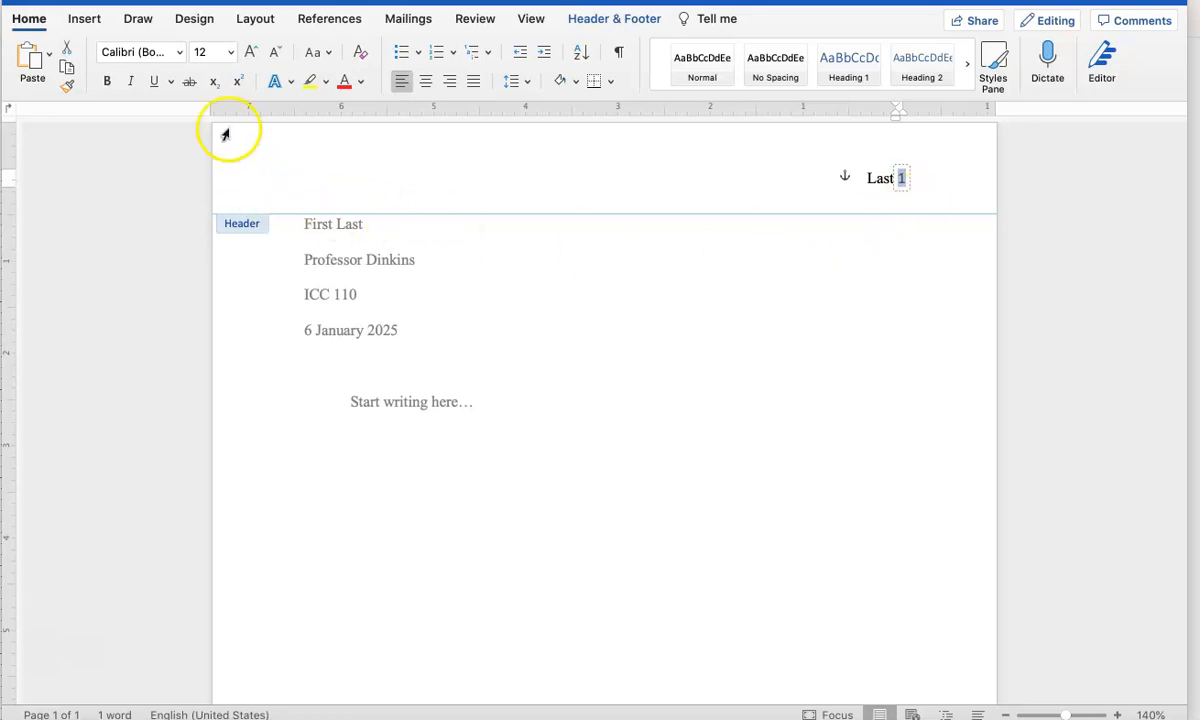
{"action": "left_click", "coordinate": [180, 55]}
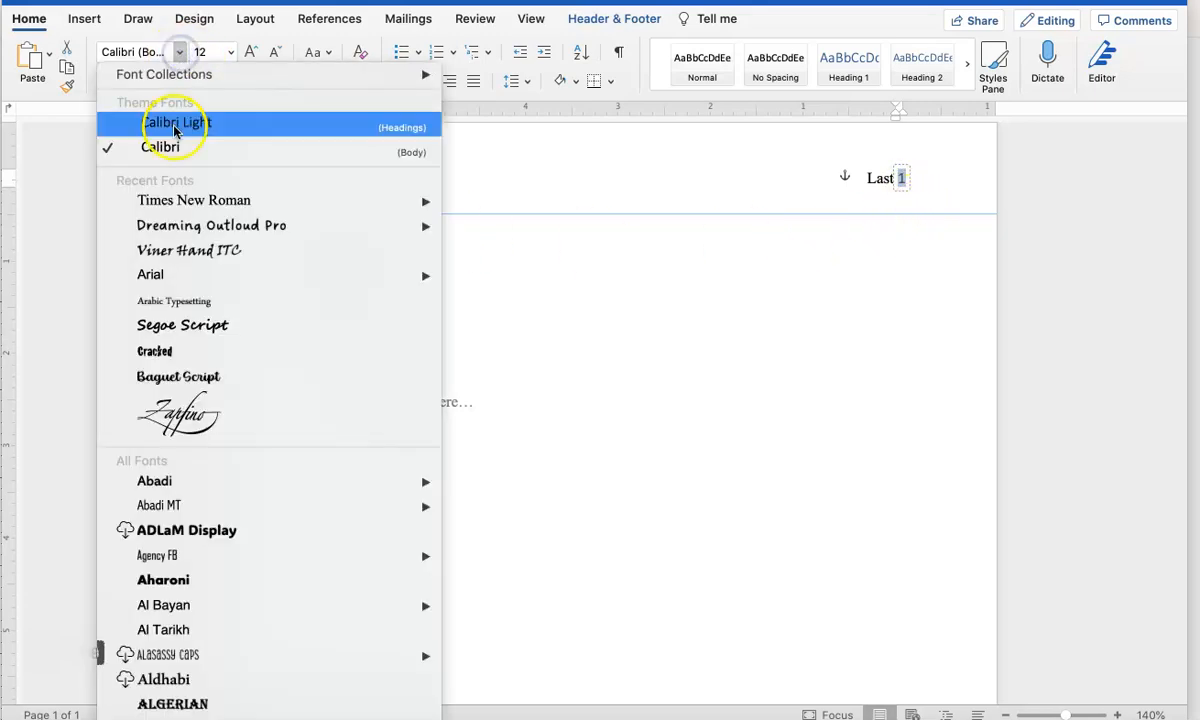
{"action": "left_click", "coordinate": [184, 198]}
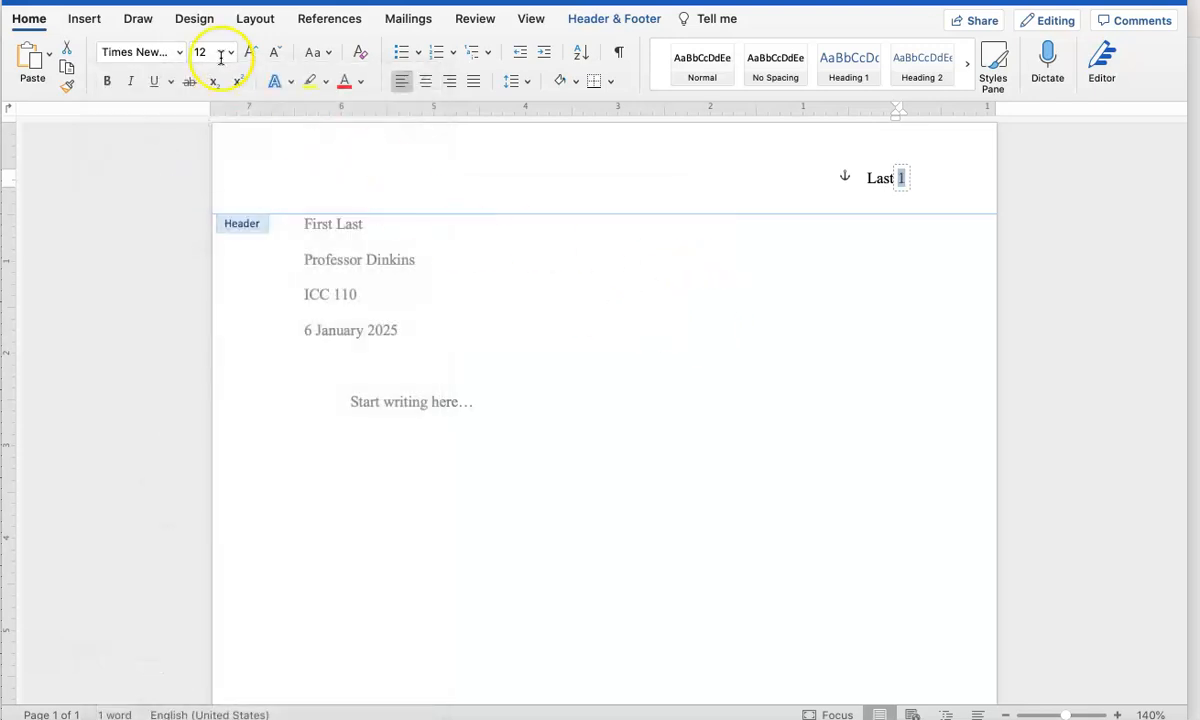
{"action": "double_click", "coordinate": [630, 339]}
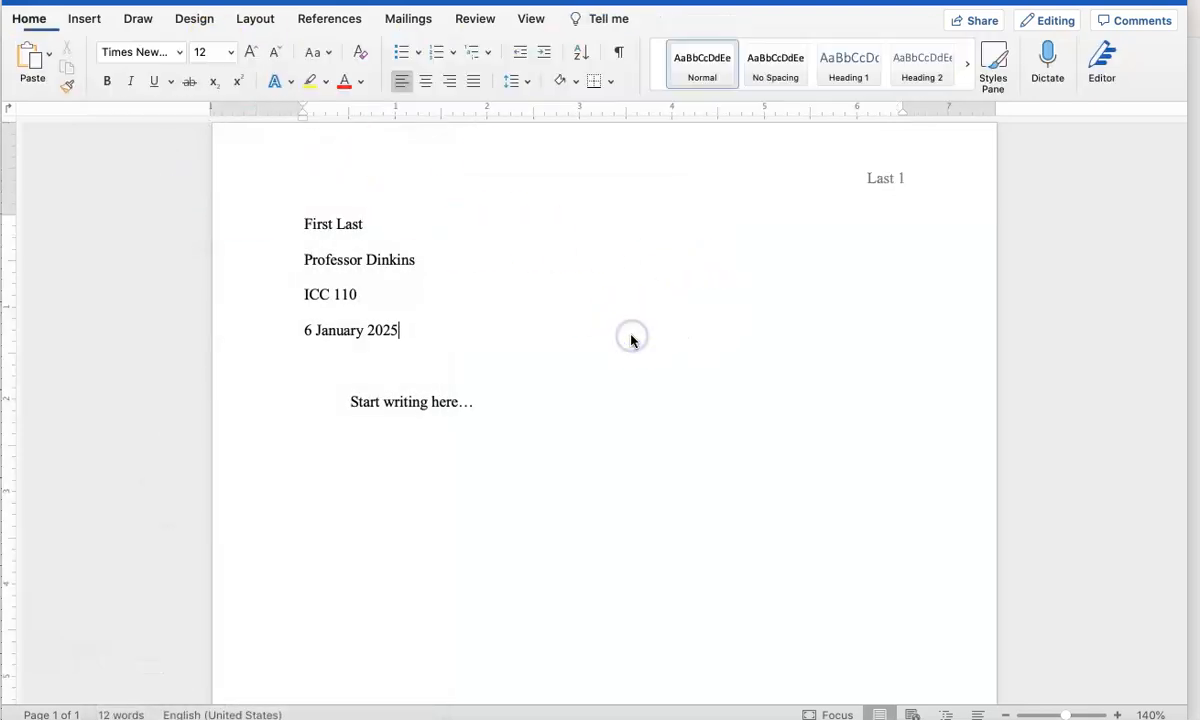
{"action": "left_click", "coordinate": [487, 408]}
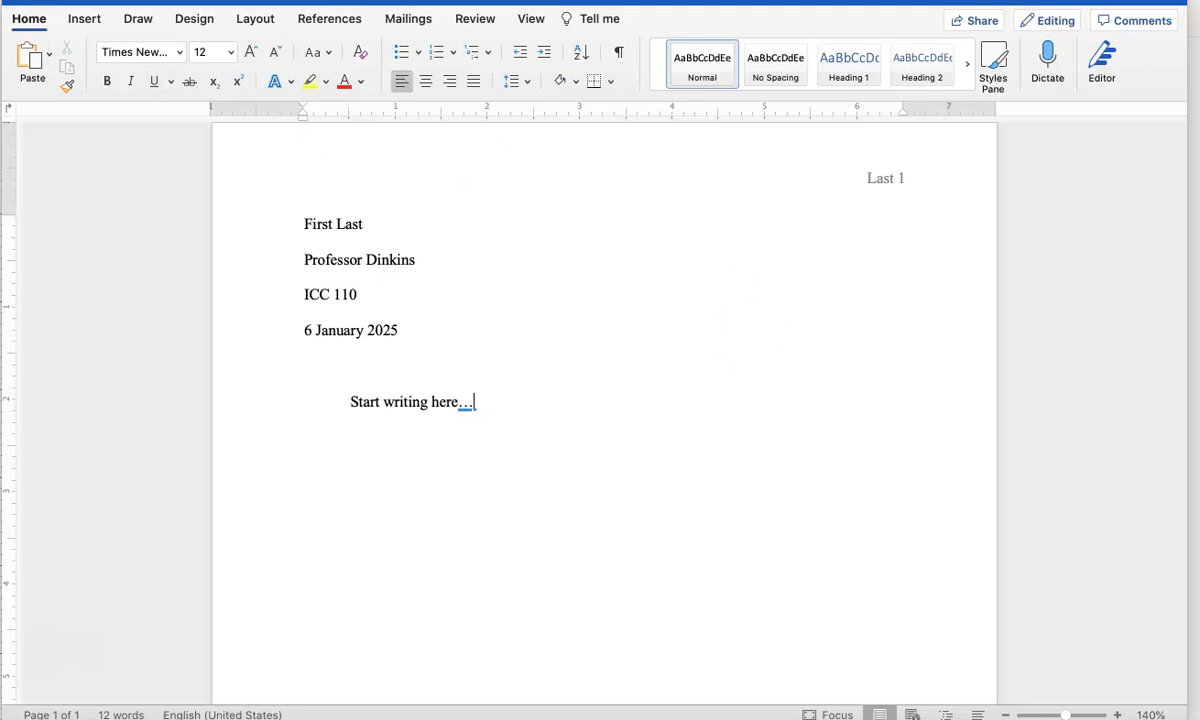
- Save a copy of the document as Story.docx on the iCloud Desktop in Word Document (.docx) format
{"action": "left_click", "coordinate": [72, 1]}
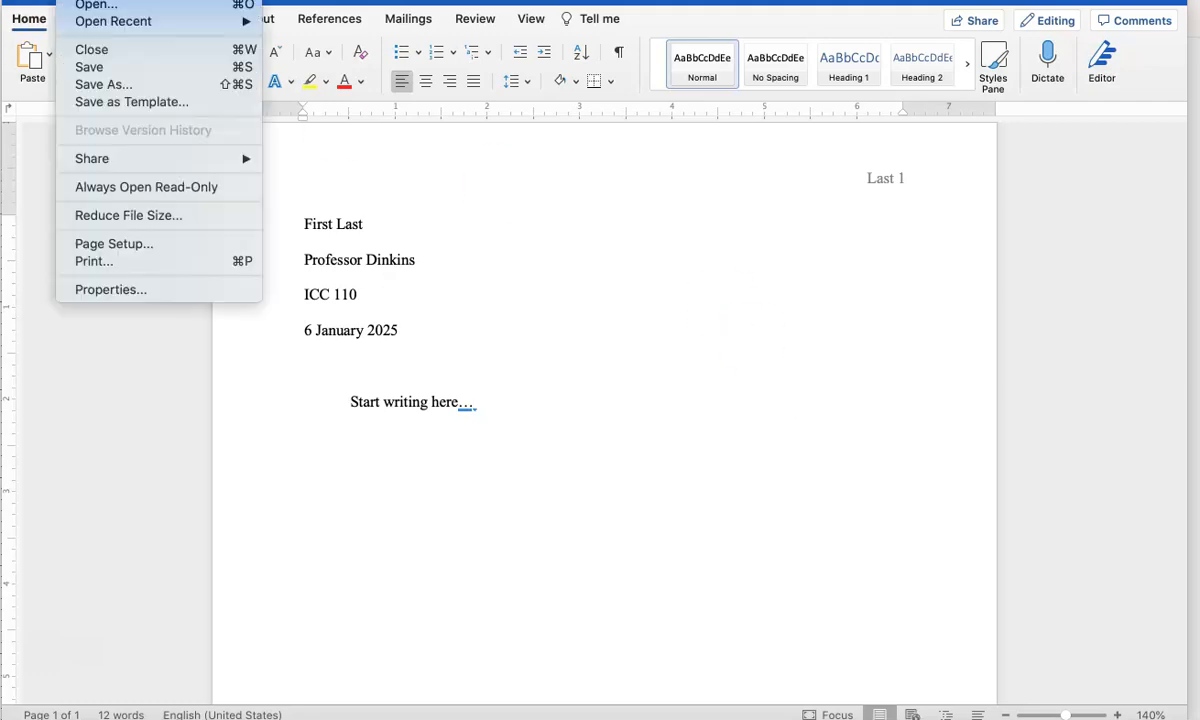
{"action": "left_click", "coordinate": [104, 85]}
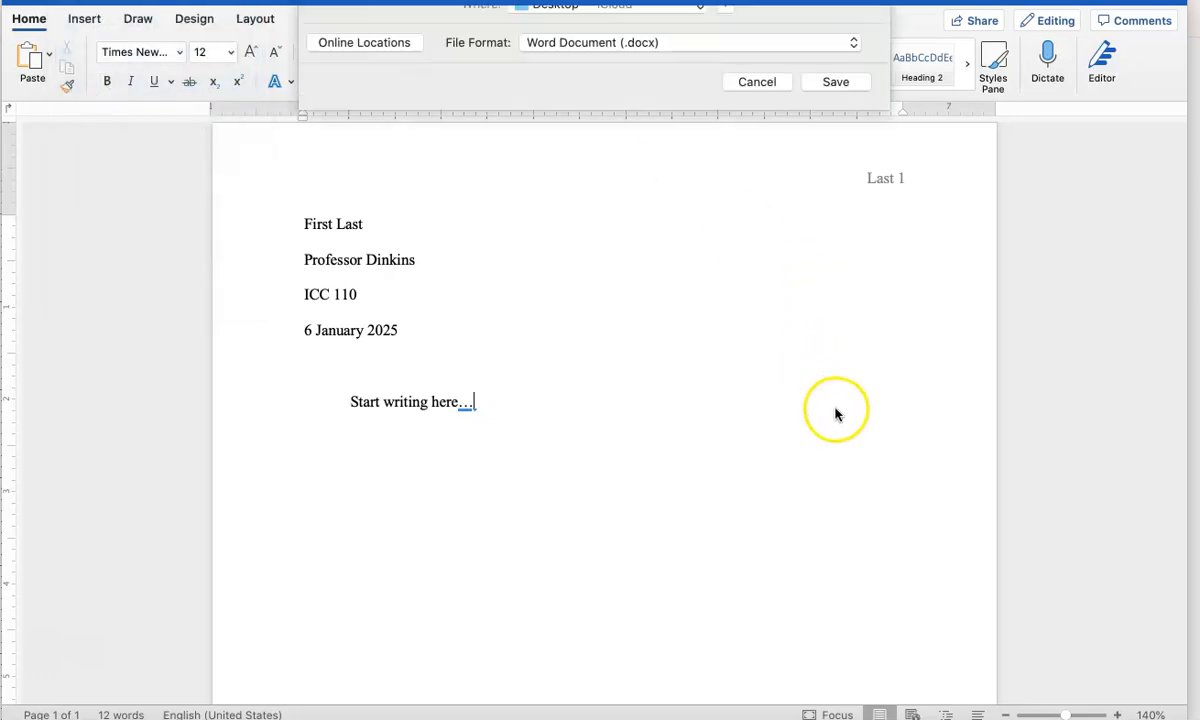
{"action": "type", "text": "Story.docx"}
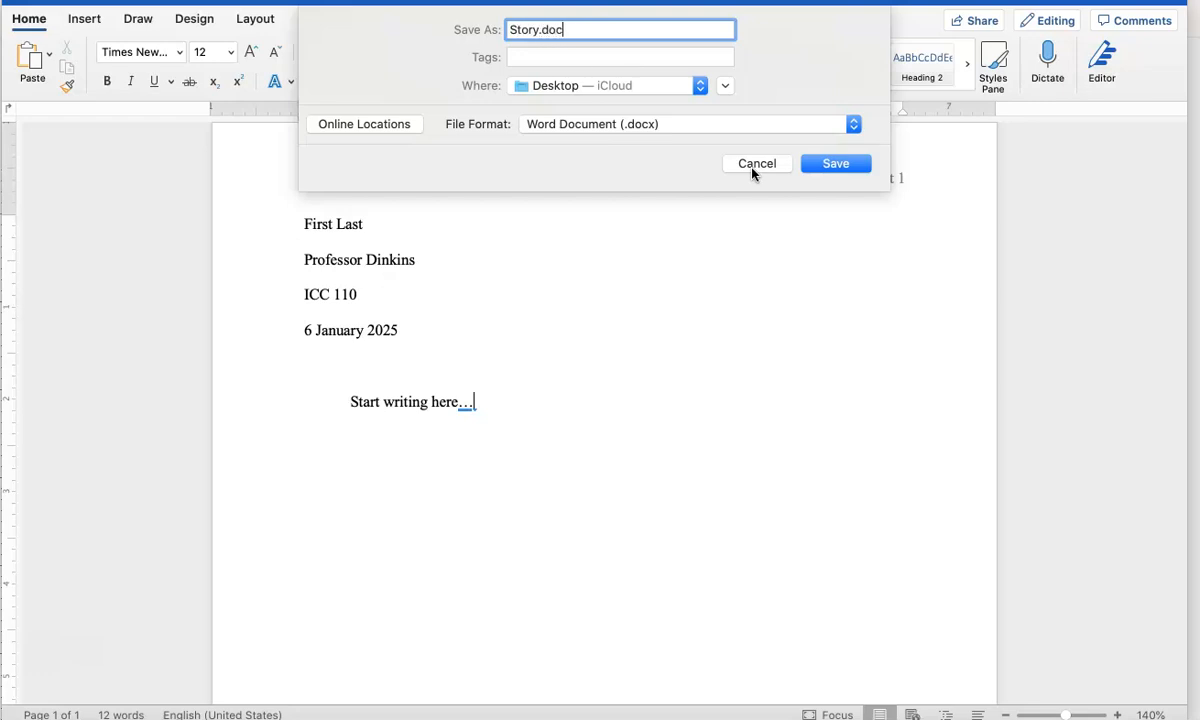
{"action": "left_click", "coordinate": [834, 164]}
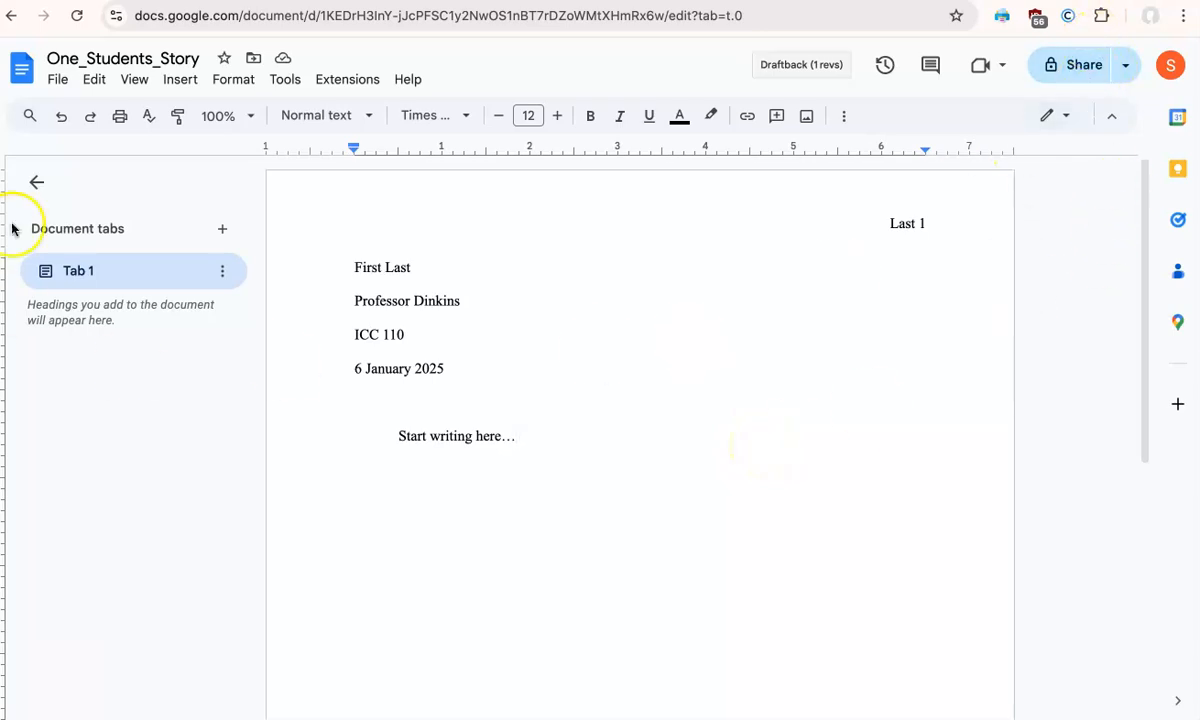
- Download the One_Students_Story document from Google Docs as a PDF document (.pdf)
{"action": "left_click", "coordinate": [60, 86]}
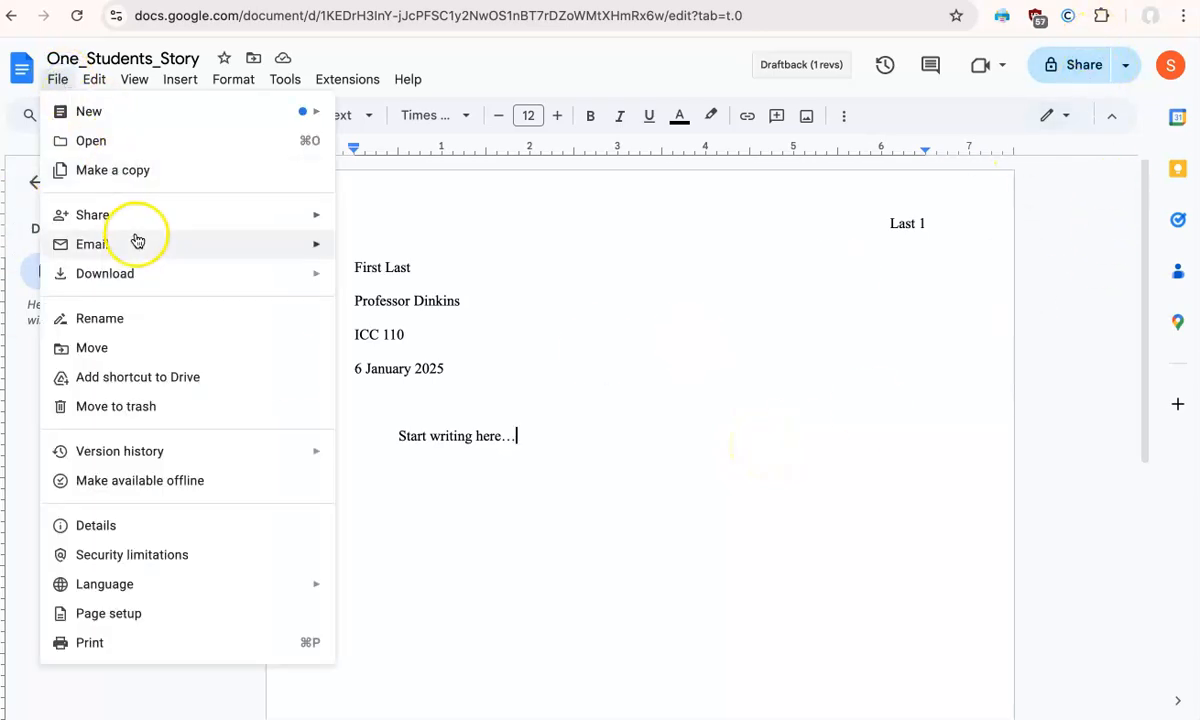
{"action": "mouse_move", "coordinate": [136, 271]}
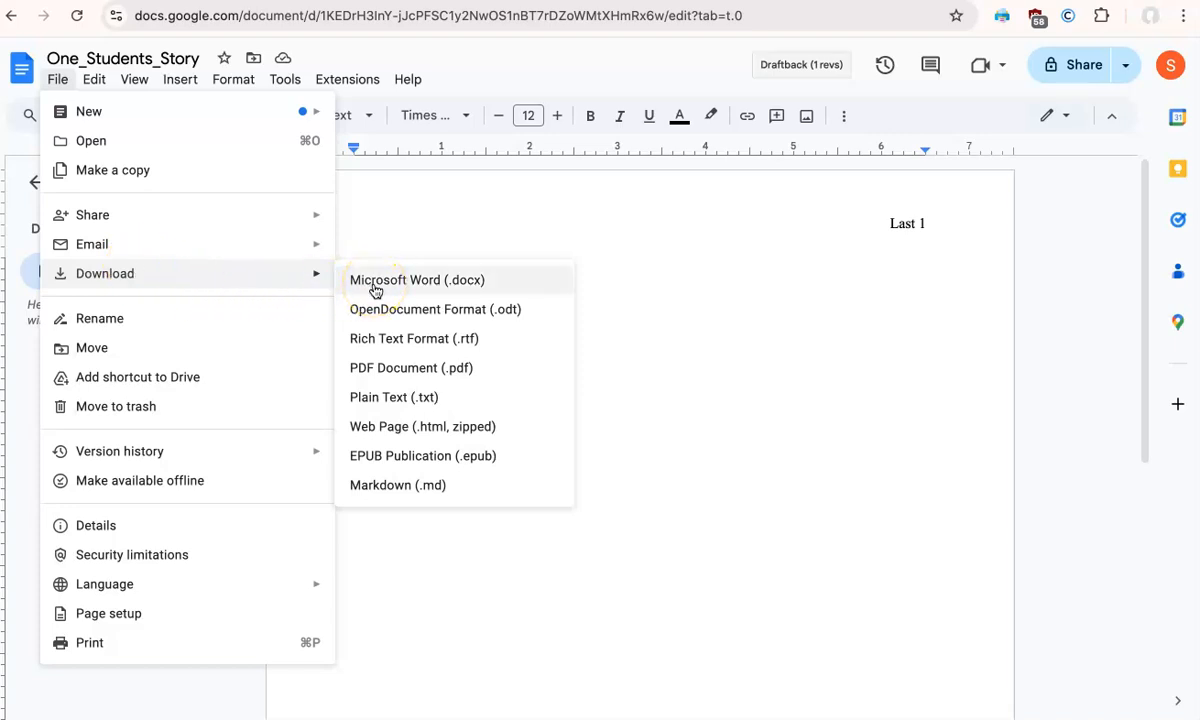
{"action": "left_click", "coordinate": [389, 368]}
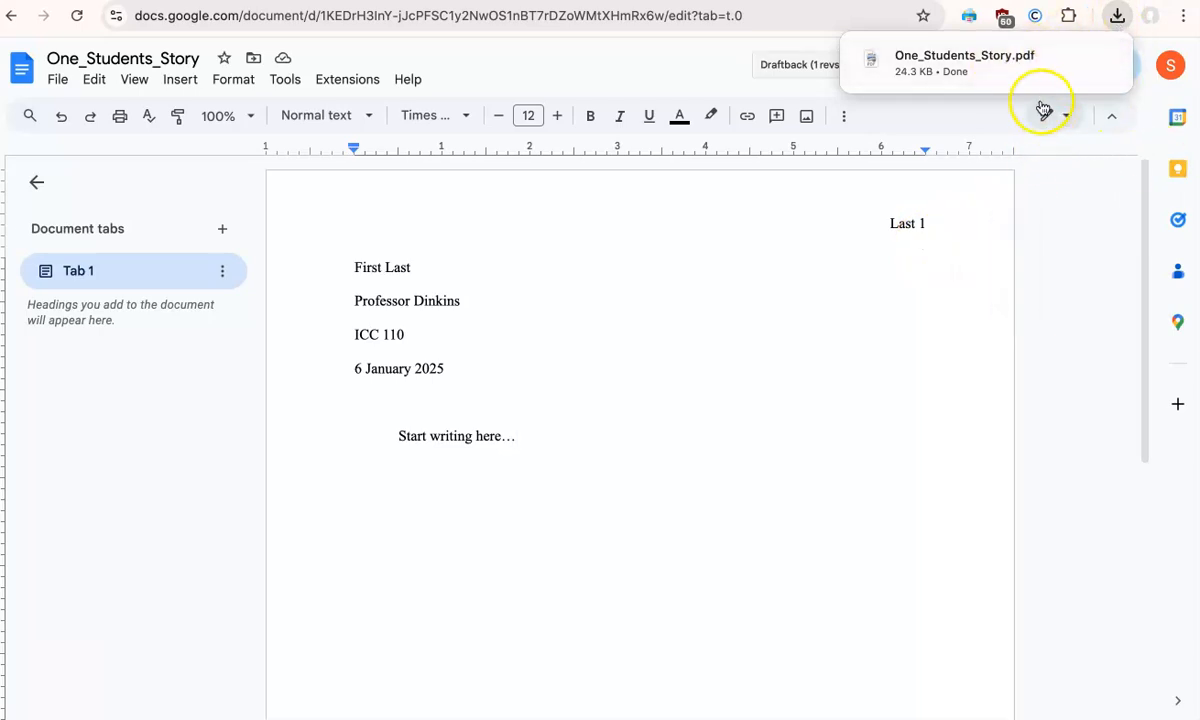
{"action": "mouse_move", "coordinate": [1018, 78]}
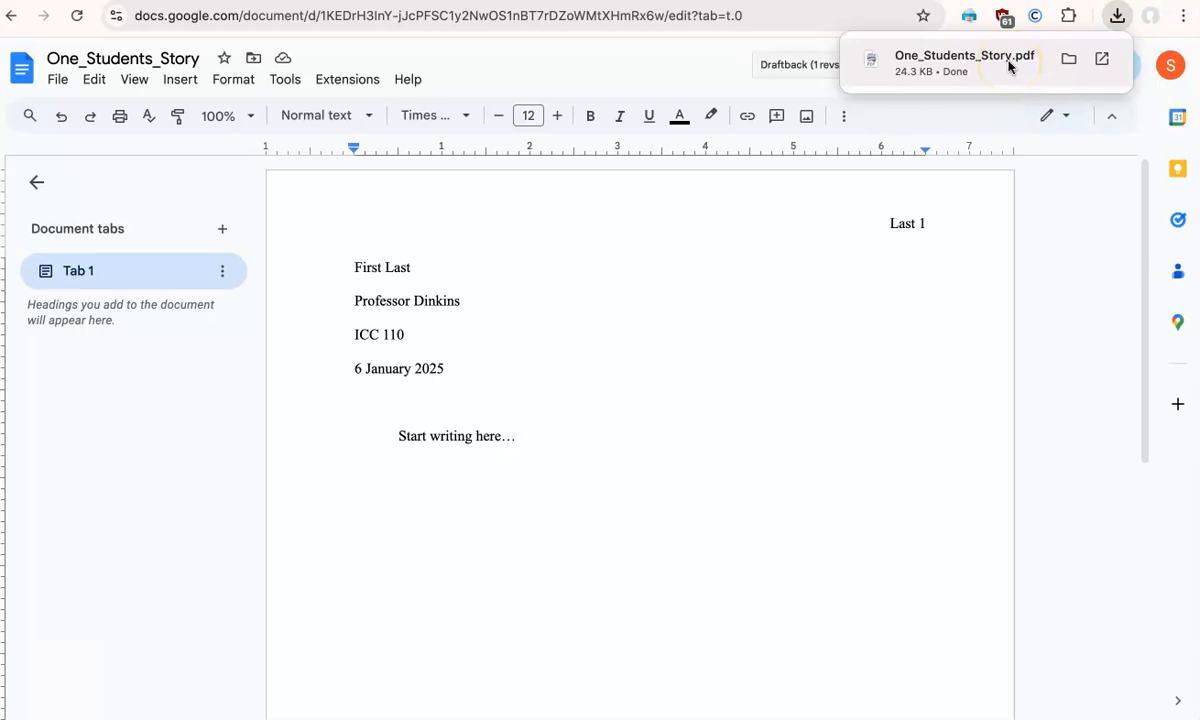